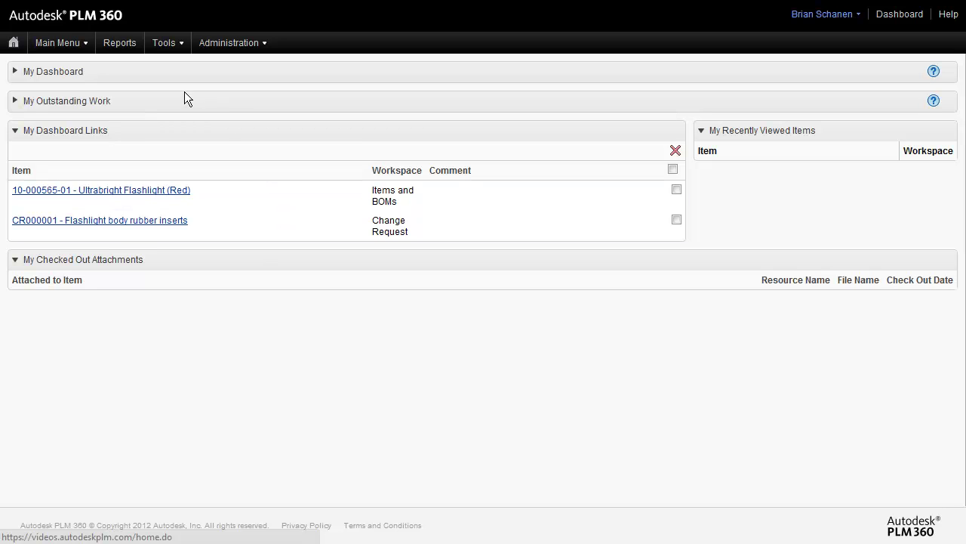
- From the Report List, start a new report on the Items and BOMs workspace
left_click(69, 74)
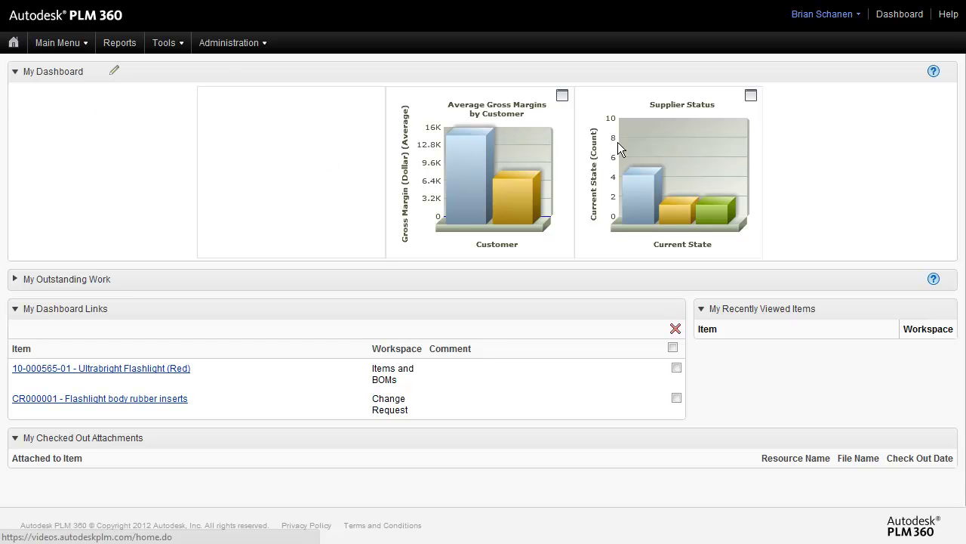
left_click(57, 73)
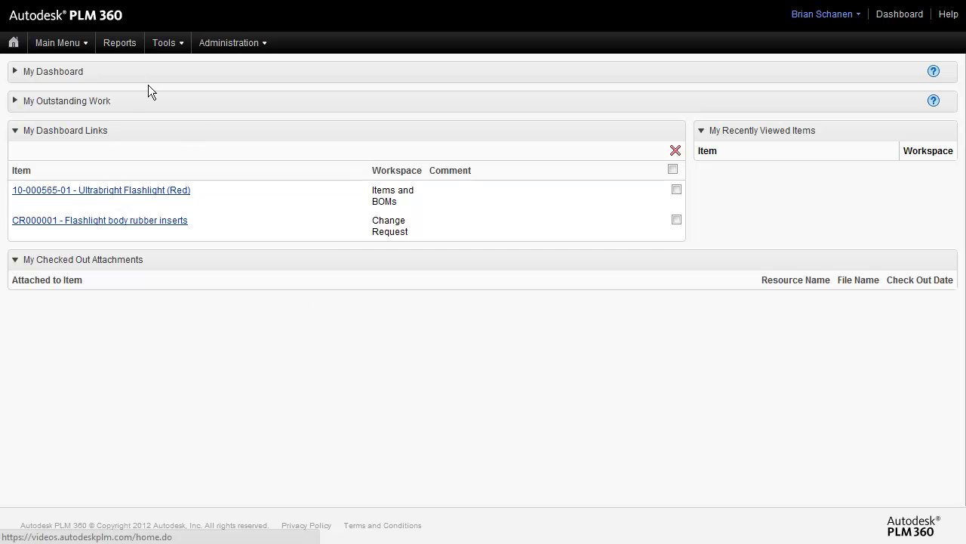
left_click(126, 43)
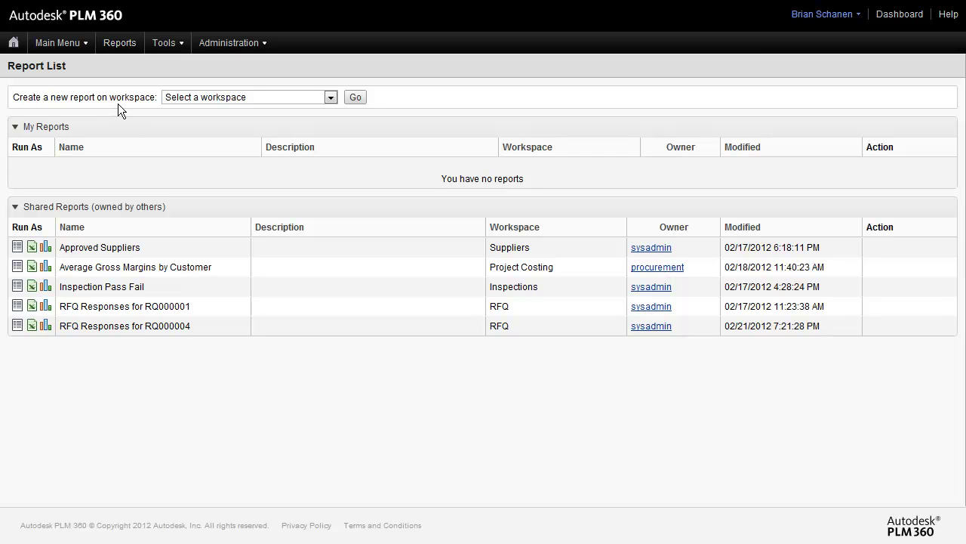
left_click(332, 97)
left_click_drag(328, 125, 330, 181)
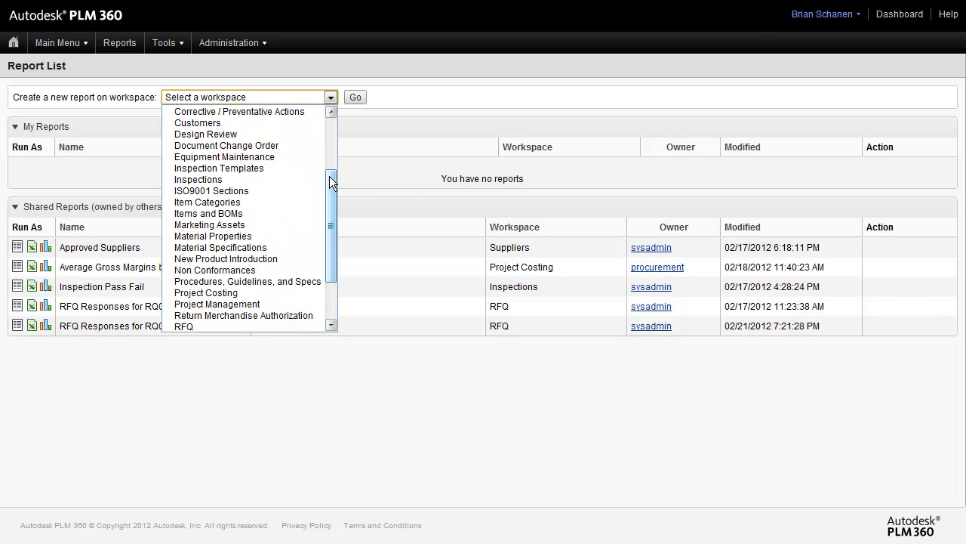
left_click(218, 214)
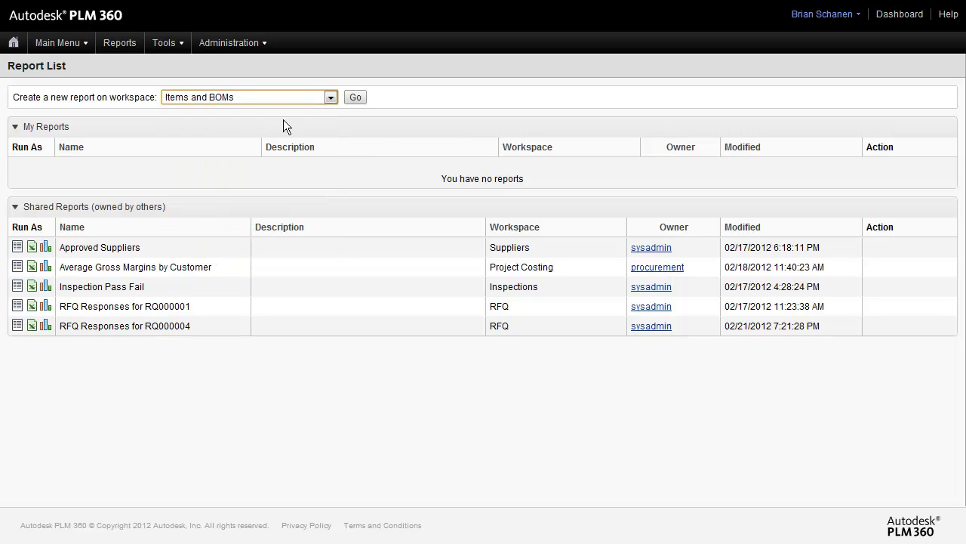
left_click(357, 99)
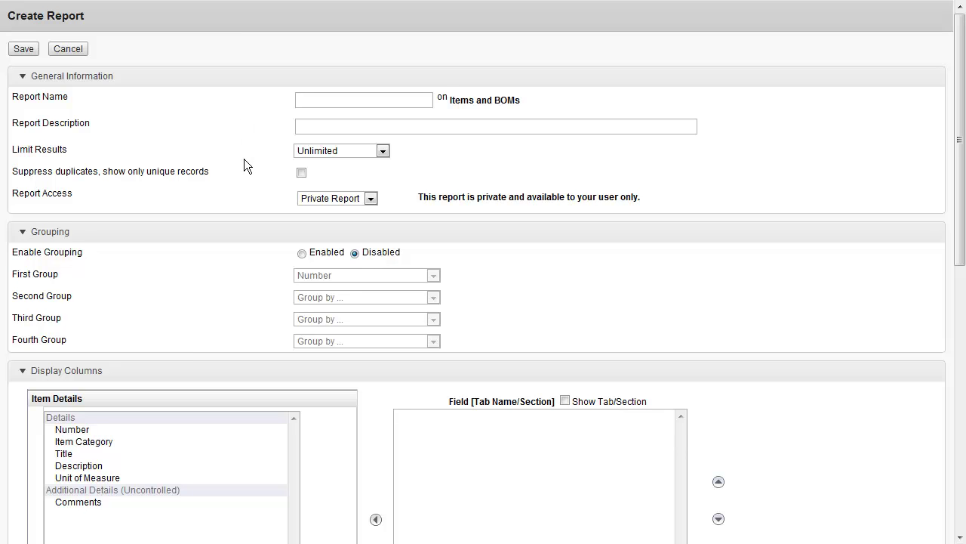
- Name the new report 'Items By Category'
left_click(315, 99)
type("Items By Category")
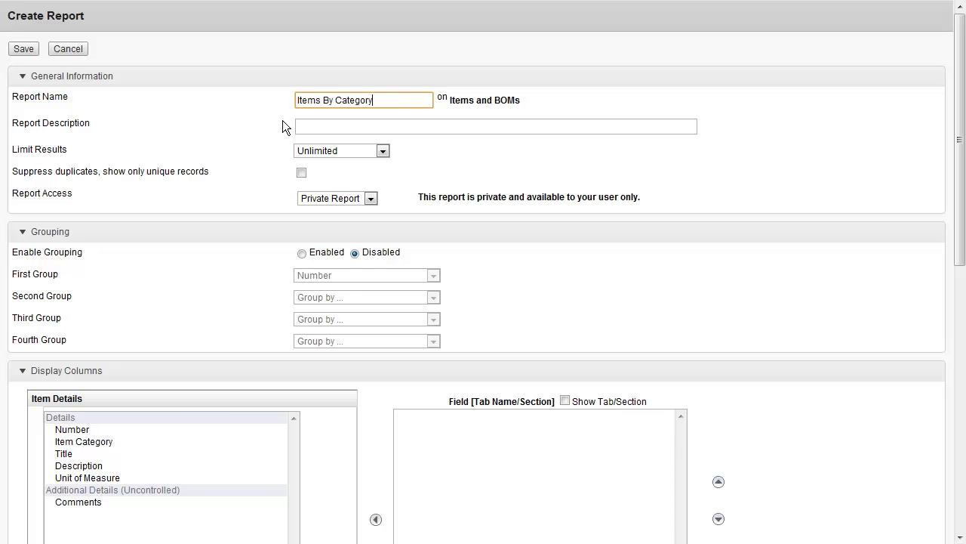
left_click(312, 126)
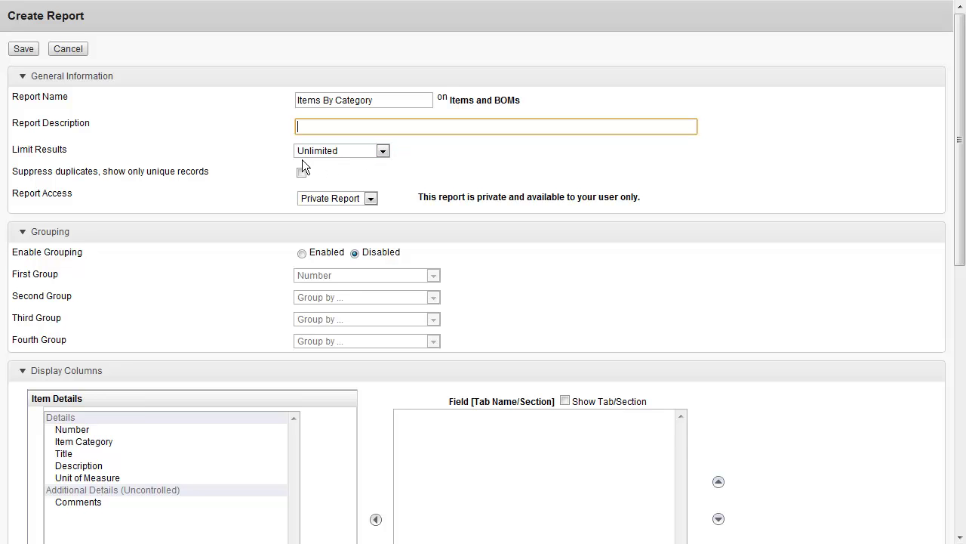
- Set report access to Public Report after briefly trying Shared Report with groups and users
left_click(370, 198)
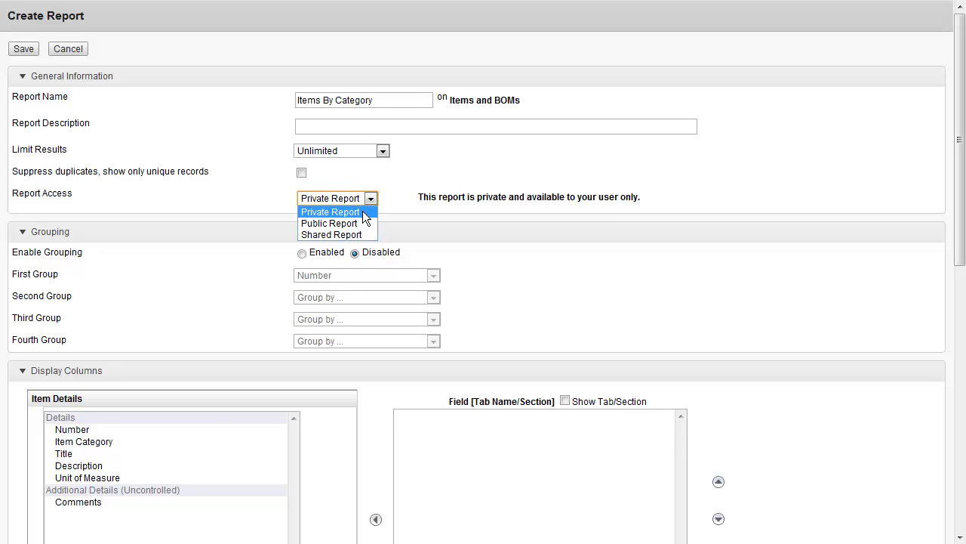
left_click(354, 224)
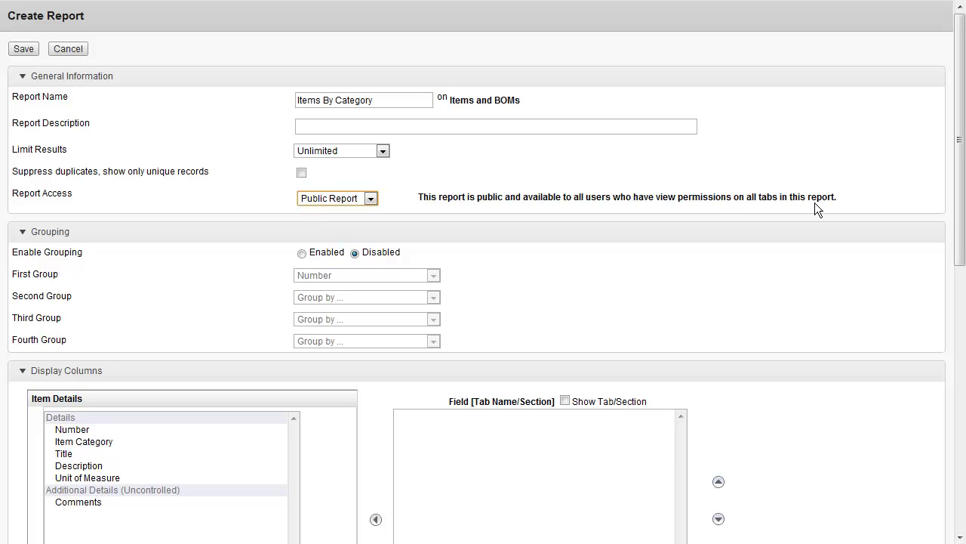
left_click(374, 197)
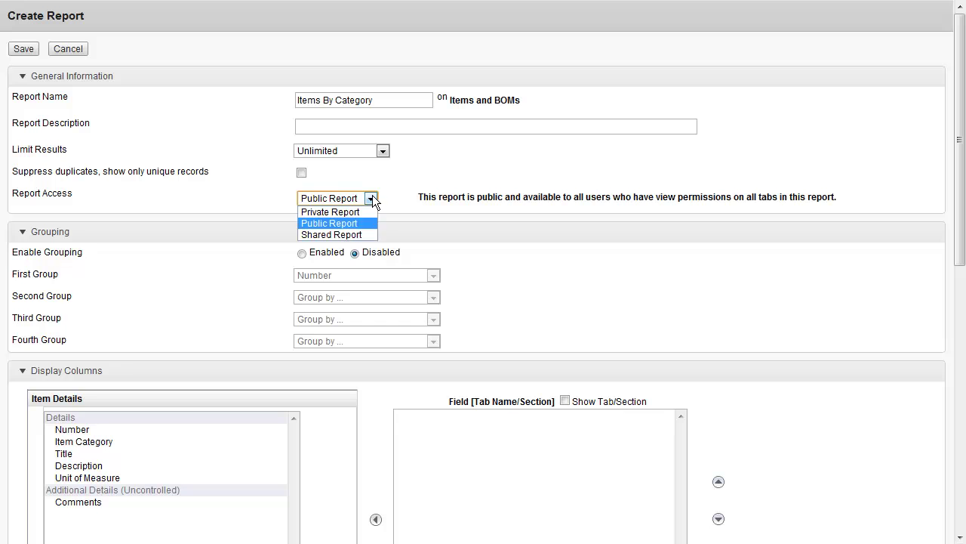
left_click(368, 235)
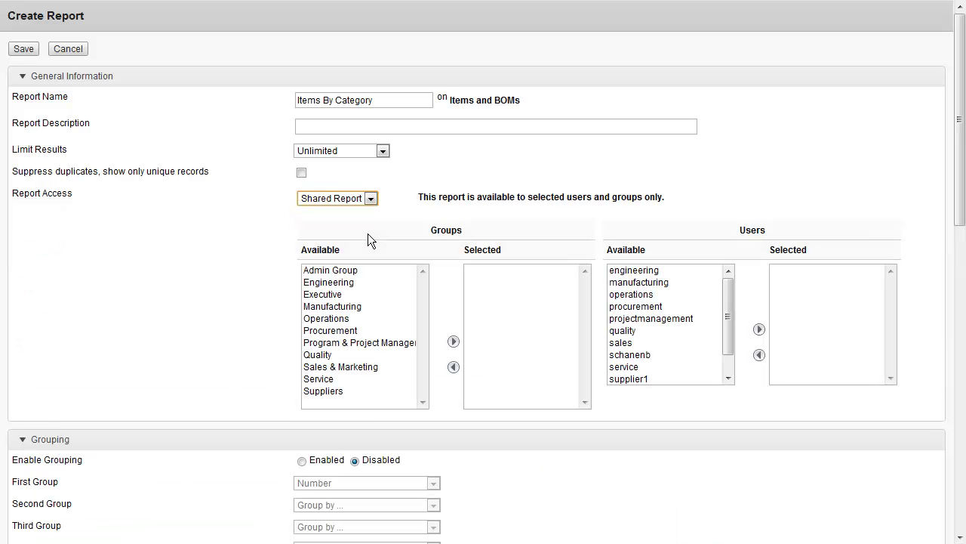
left_click(337, 271)
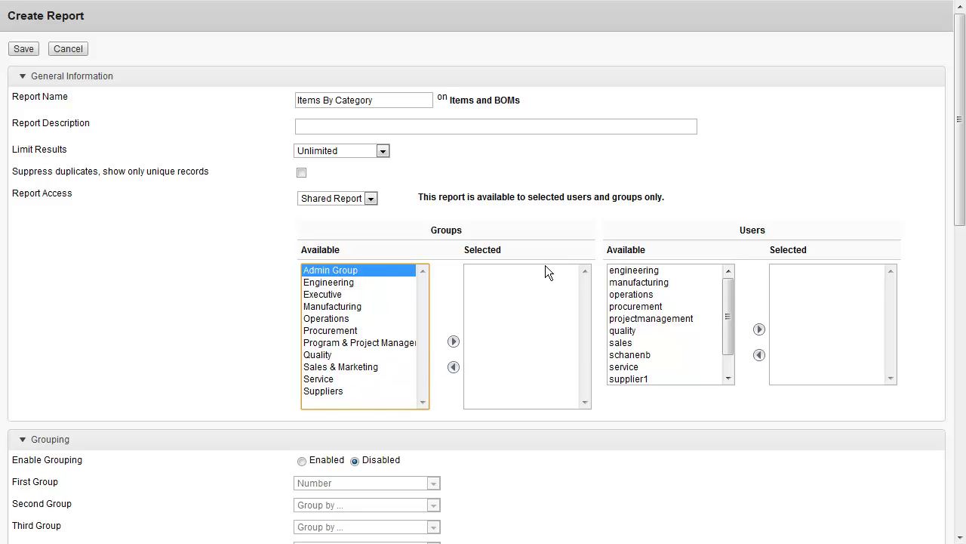
left_click(638, 269)
left_click(642, 295)
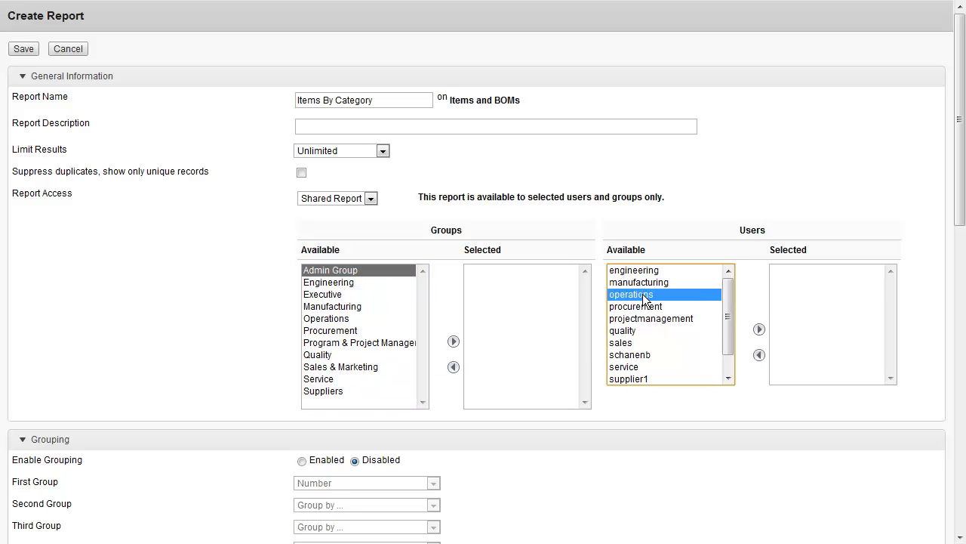
left_click(368, 197)
left_click(343, 223)
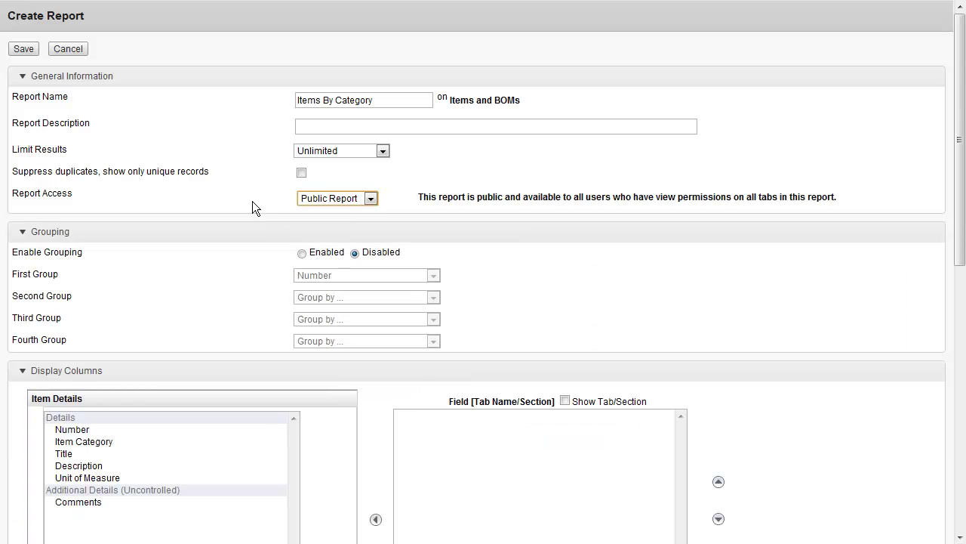
left_click(256, 248)
- Enable grouping with Item Category as the first group and Count as the aggregation
left_click(303, 255)
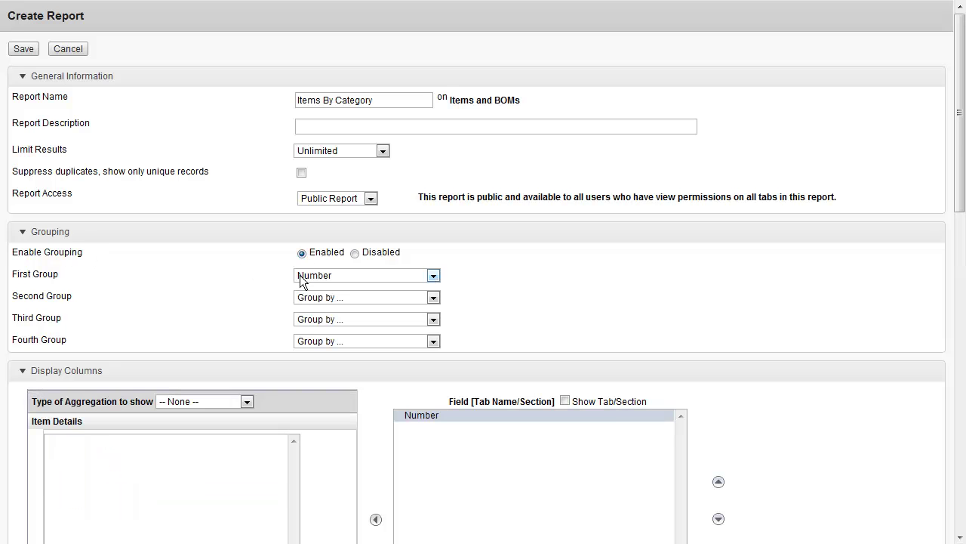
left_click(437, 276)
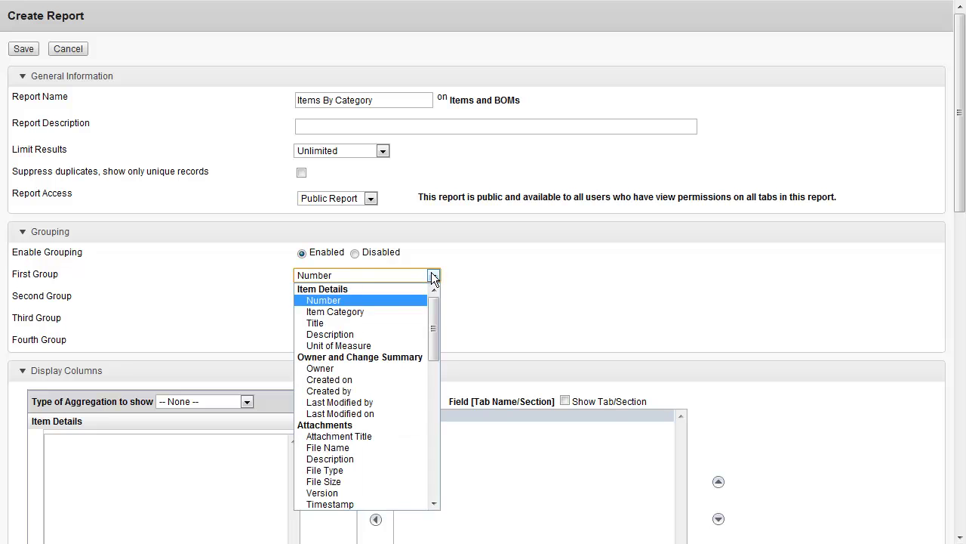
left_click(377, 311)
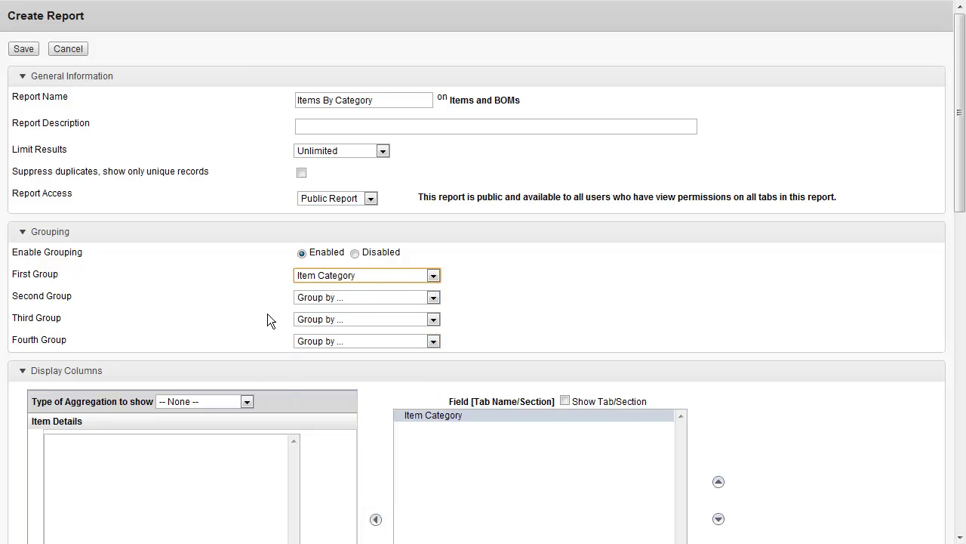
left_click(247, 401)
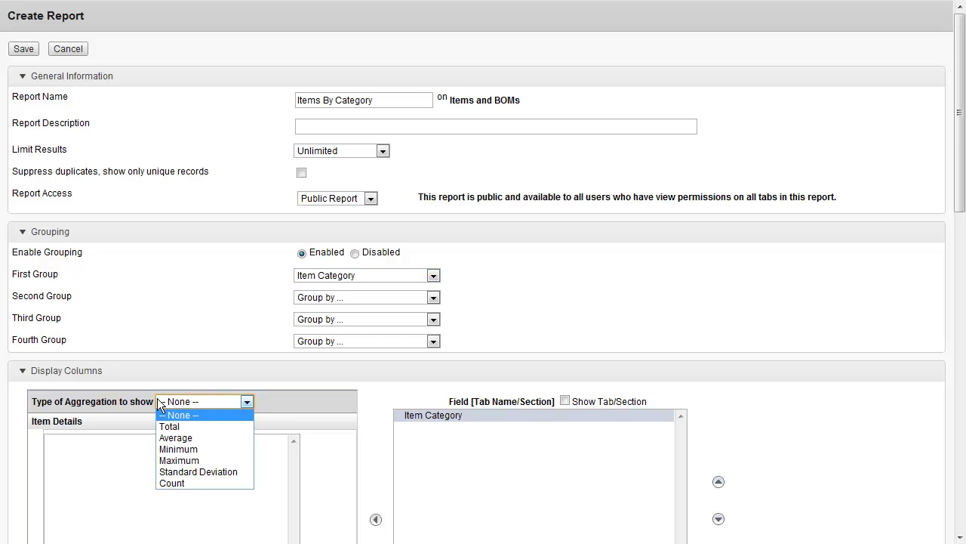
scroll(151, 401, "down", 3)
left_click(248, 313)
left_click(204, 394)
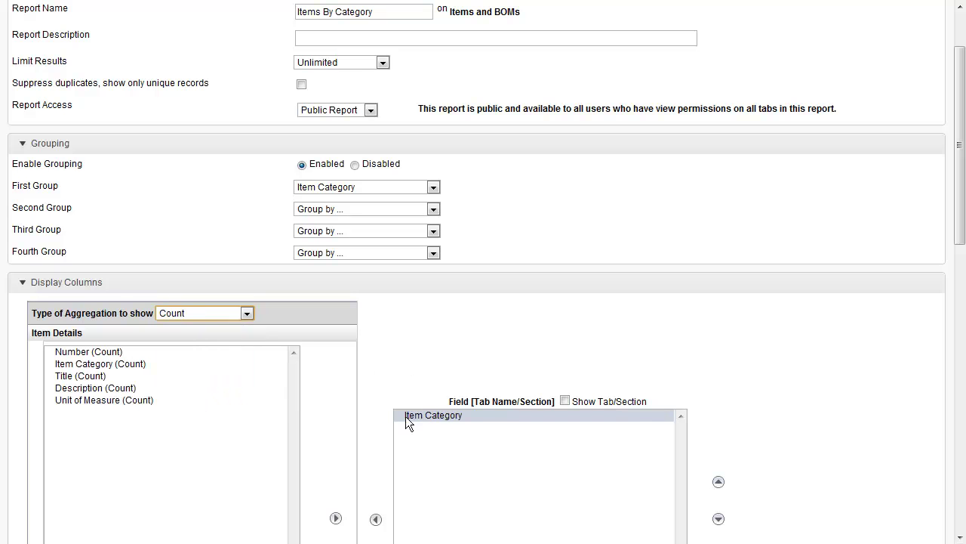
- Add Item Category (Count) to the report fields alongside Item Category, sorted by Item Category
left_click(132, 366)
scroll(113, 367, "down", 2)
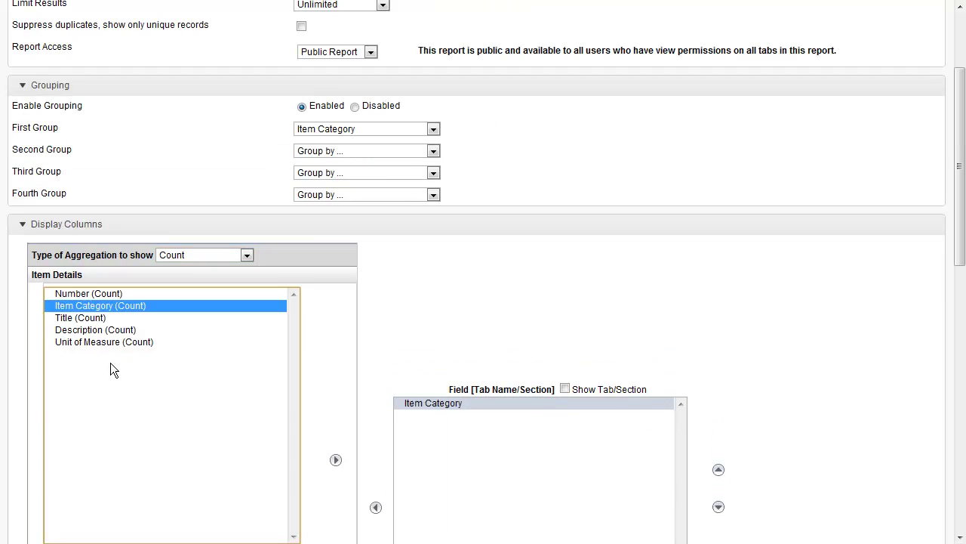
left_click(336, 459)
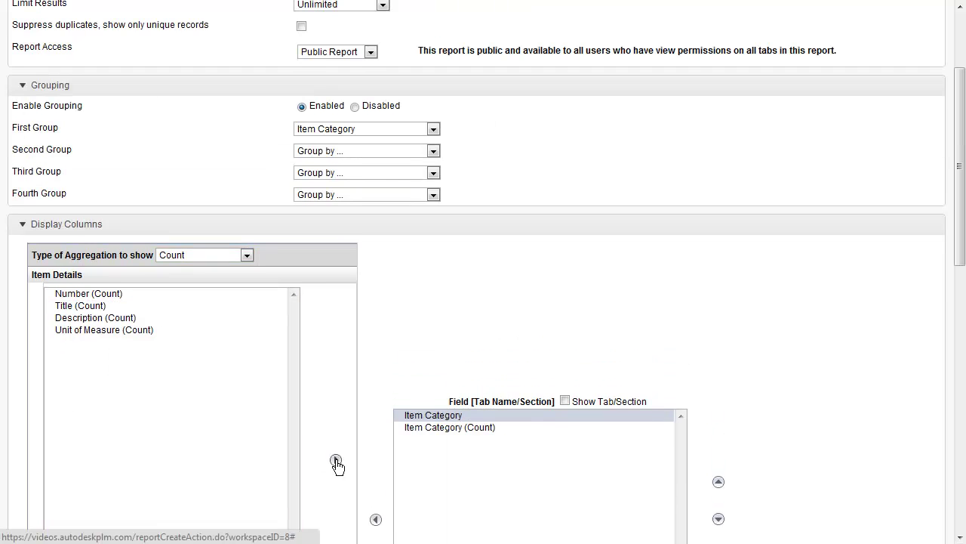
scroll(424, 430, "down", 1)
left_click(424, 429)
scroll(407, 404, "down", 2)
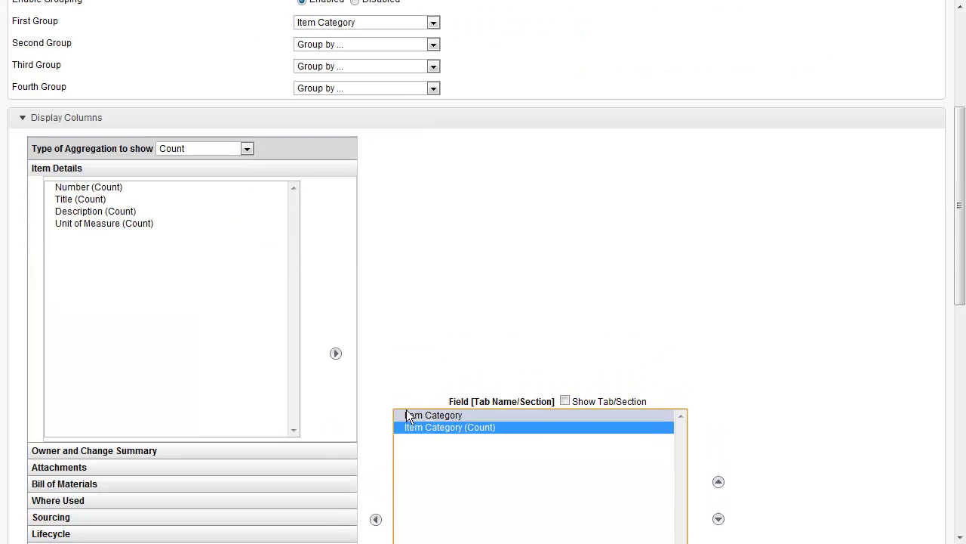
scroll(435, 416, "down", 5)
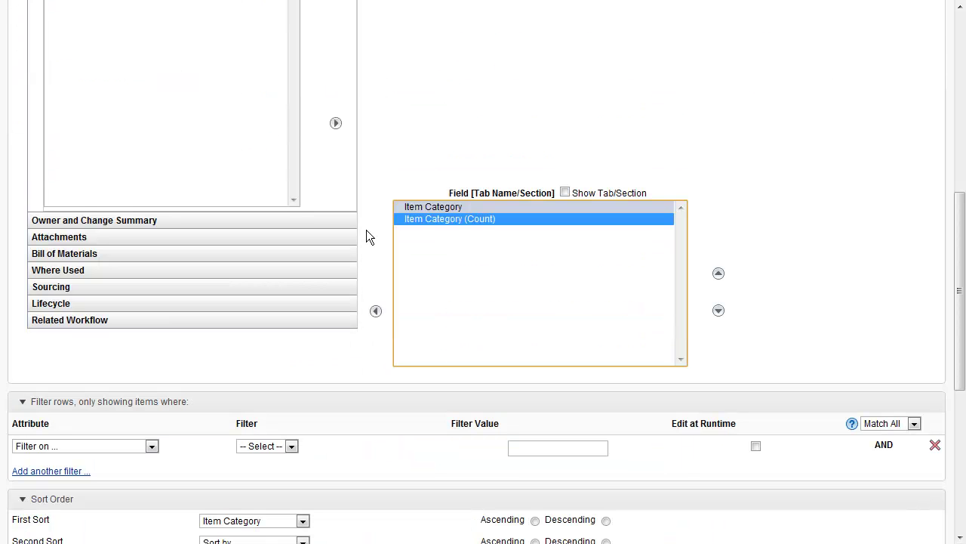
left_click(176, 220)
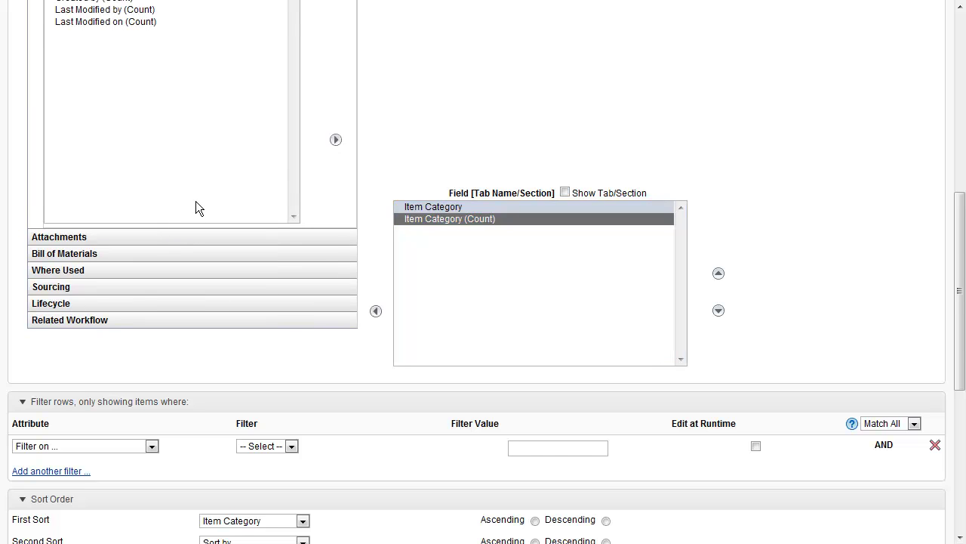
scroll(194, 205, "up", 2)
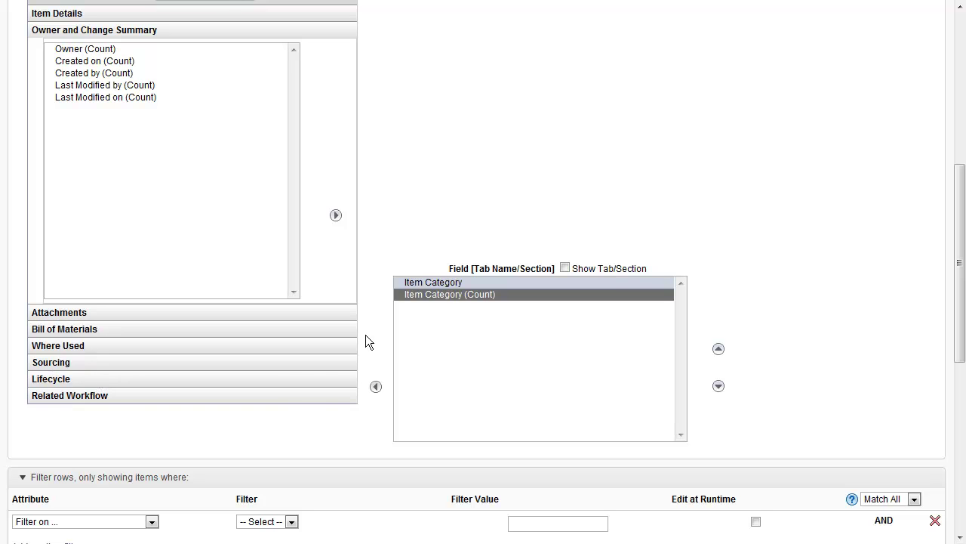
scroll(378, 237, "down", 1)
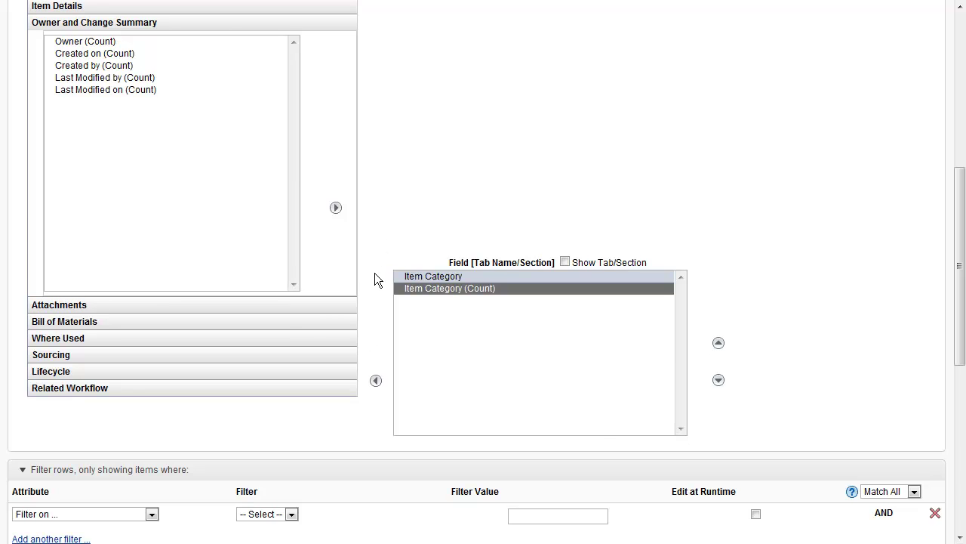
scroll(377, 279, "down", 1)
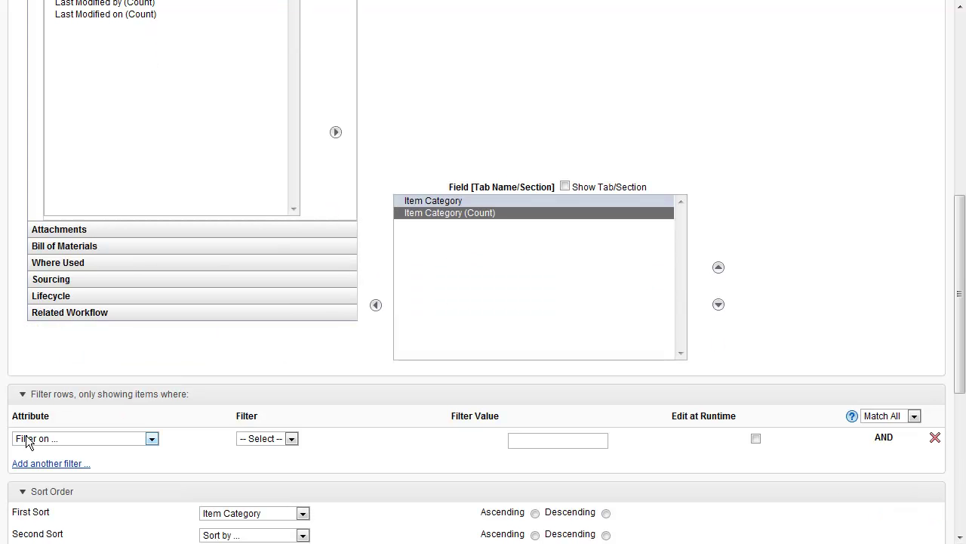
- Add a row filter on Is Latest Version equal to True
left_click(151, 439)
left_click_drag(153, 265, 149, 413)
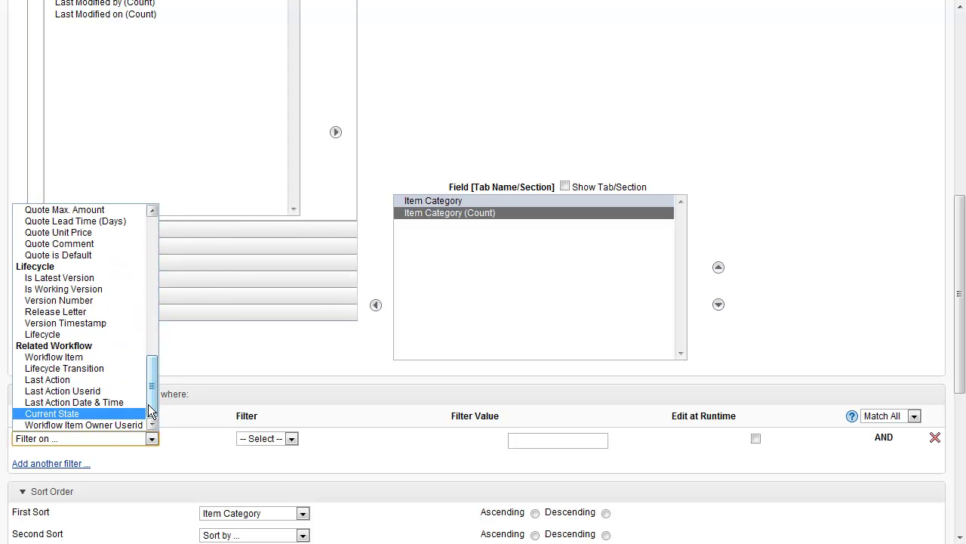
left_click(90, 279)
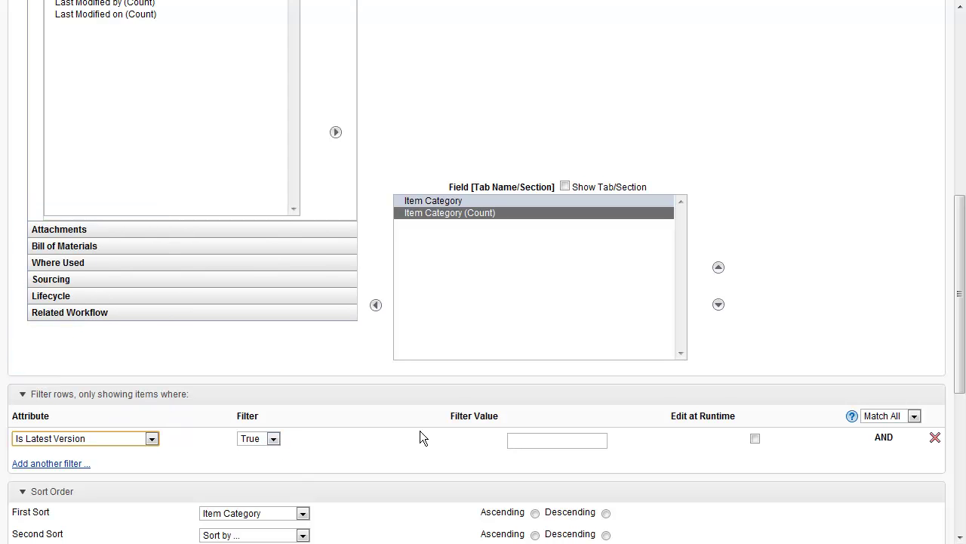
scroll(338, 467, "down", 1)
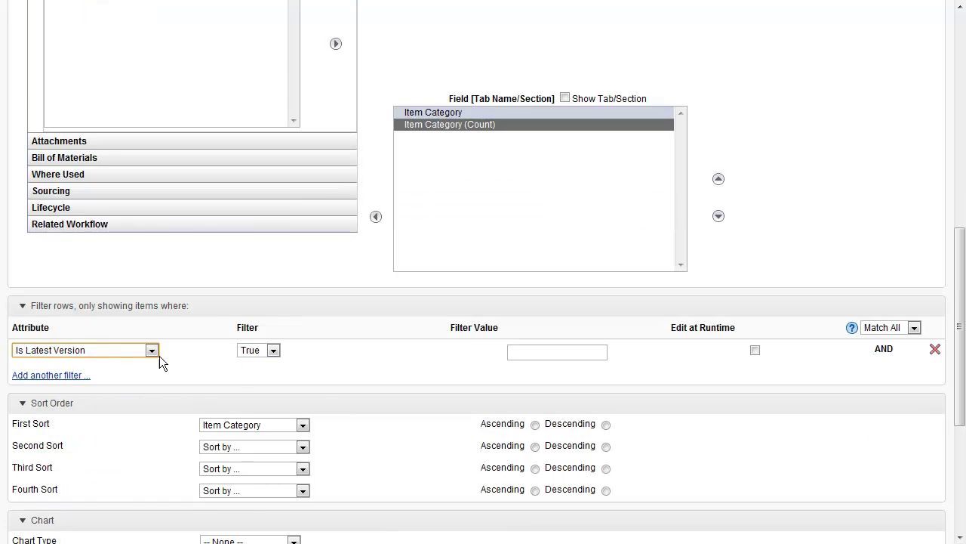
scroll(166, 370, "down", 1)
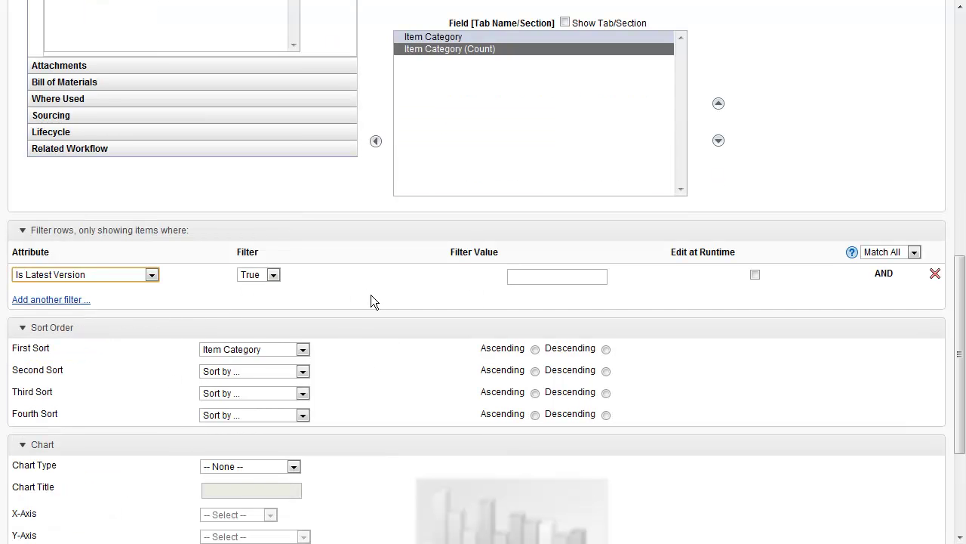
scroll(370, 300, "down", 1)
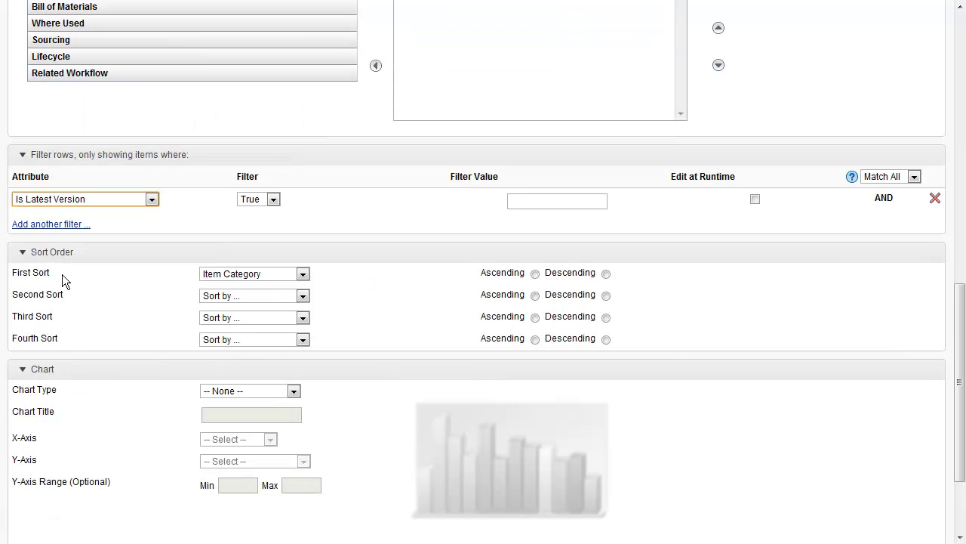
- Set the first sort on Item Category to Ascending
left_click(372, 198)
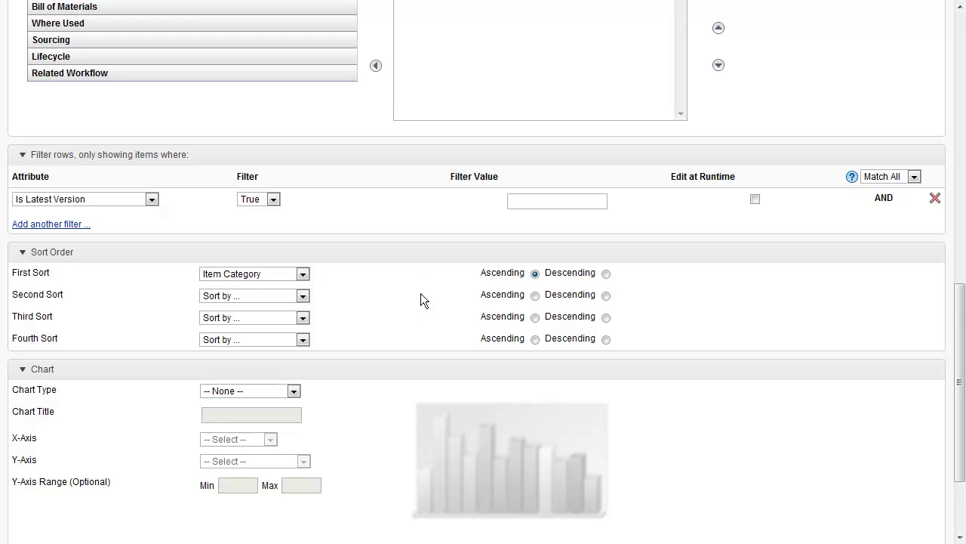
scroll(369, 268, "down", 2)
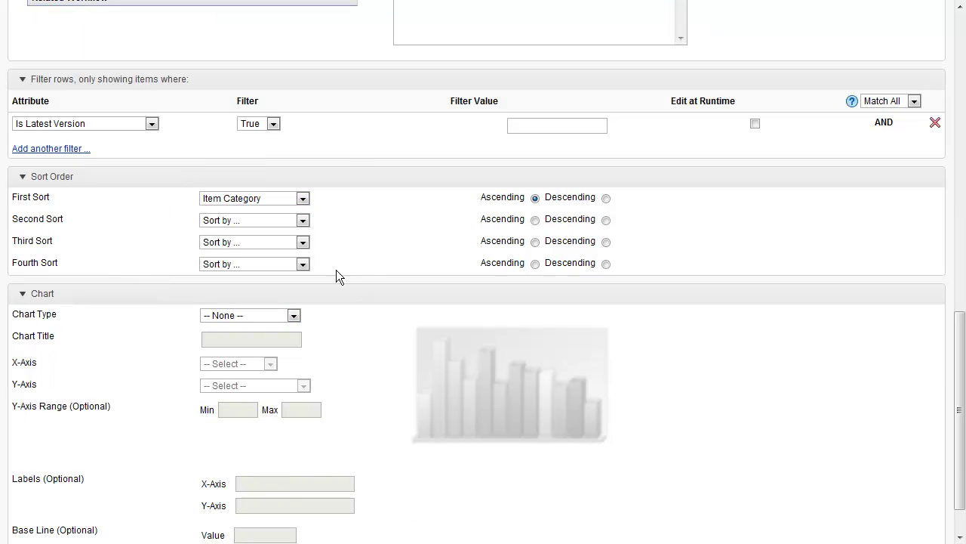
scroll(197, 243, "down", 2)
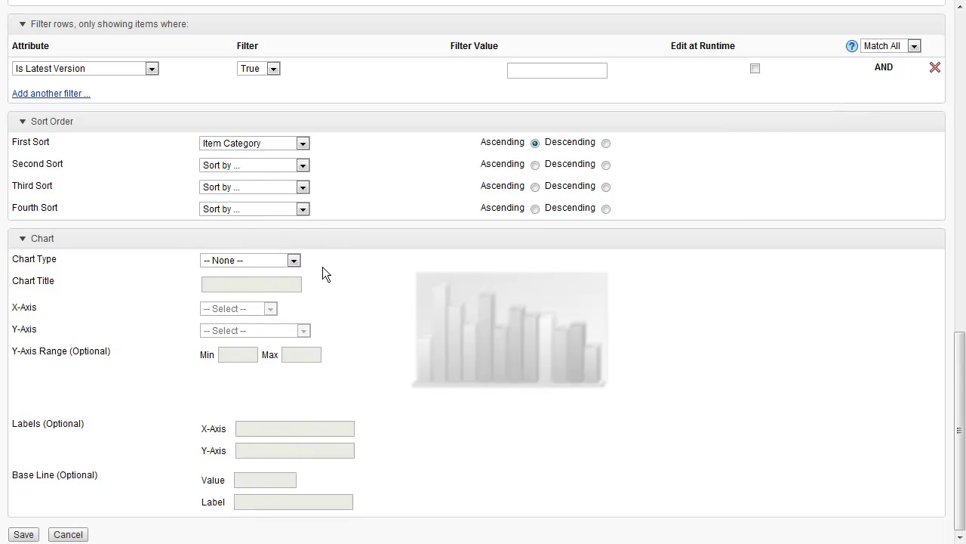
- Choose Pie as the chart type after previewing Doughnut and Column
left_click(294, 259)
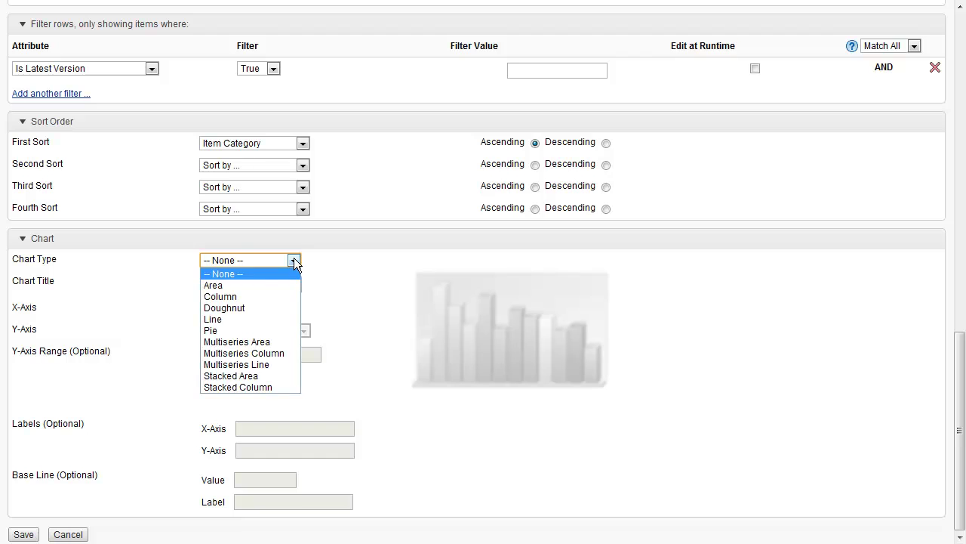
left_click(215, 331)
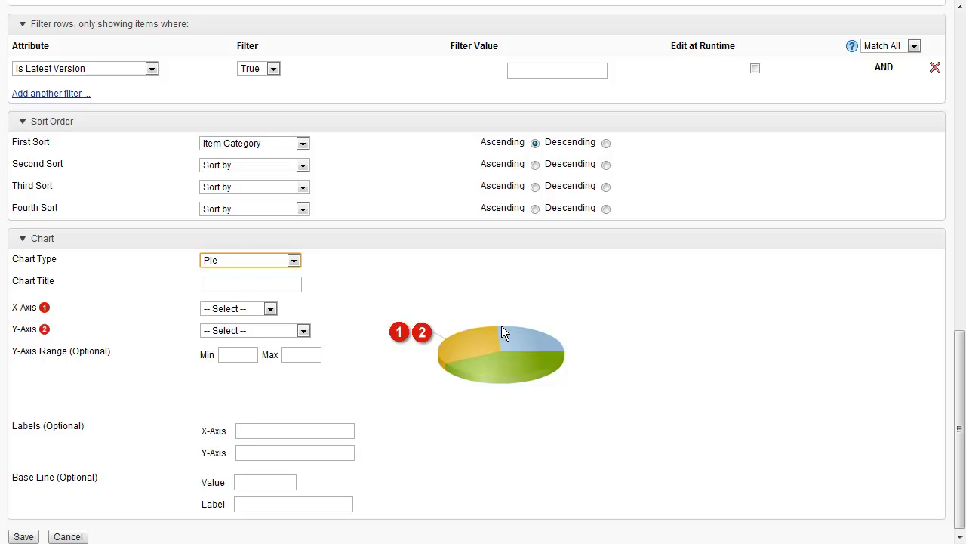
left_click(293, 260)
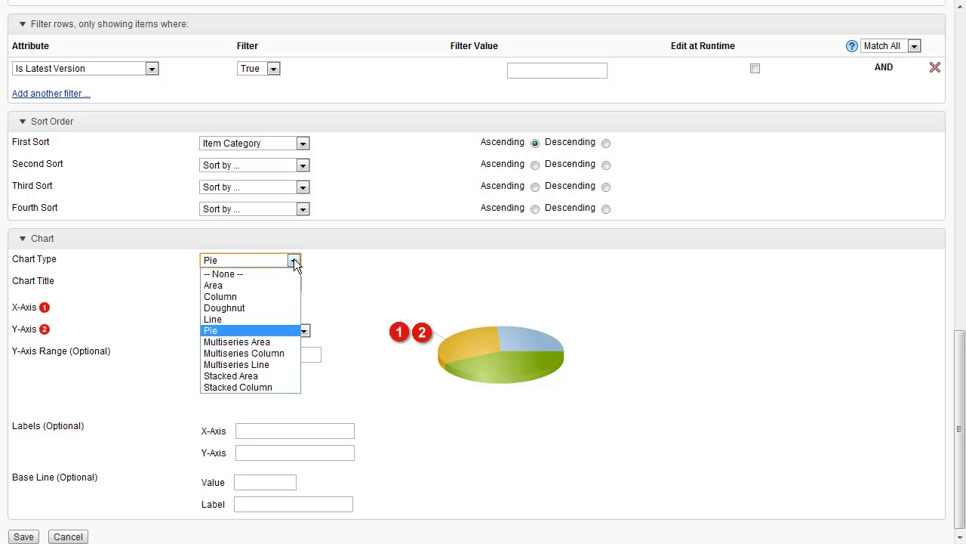
left_click(265, 309)
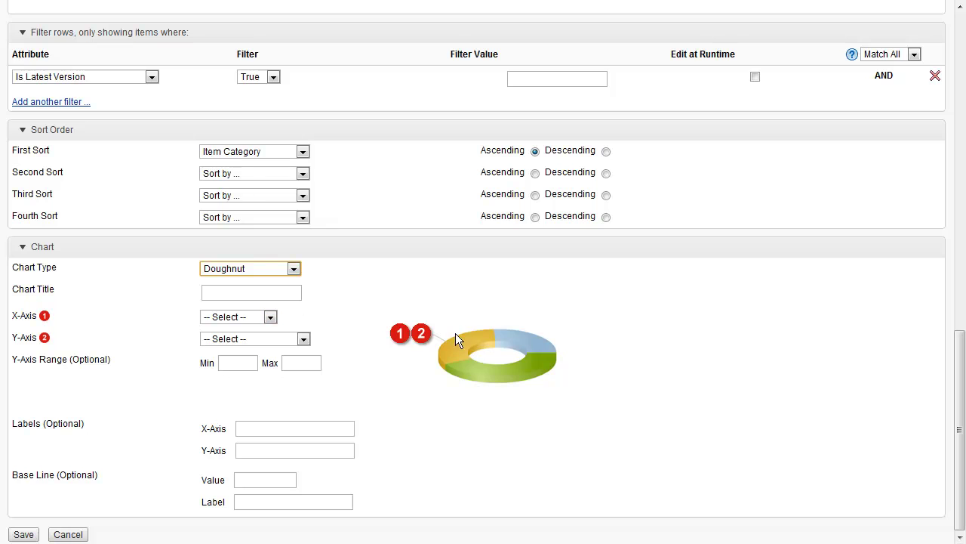
left_click(294, 269)
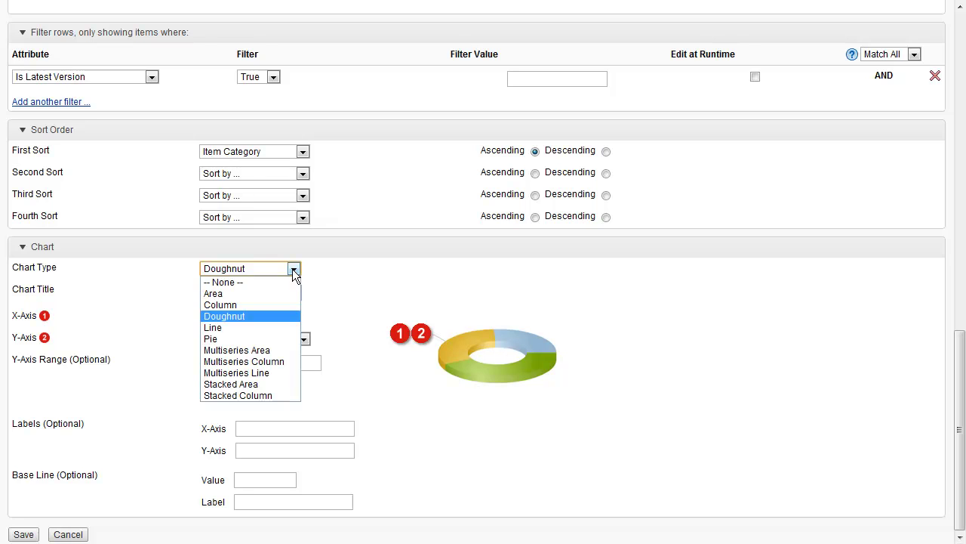
left_click(258, 304)
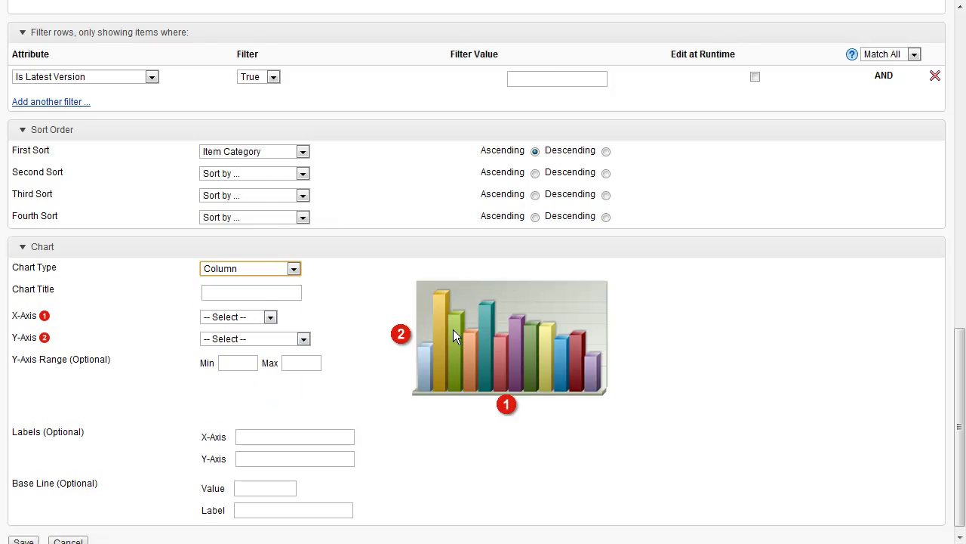
left_click(293, 269)
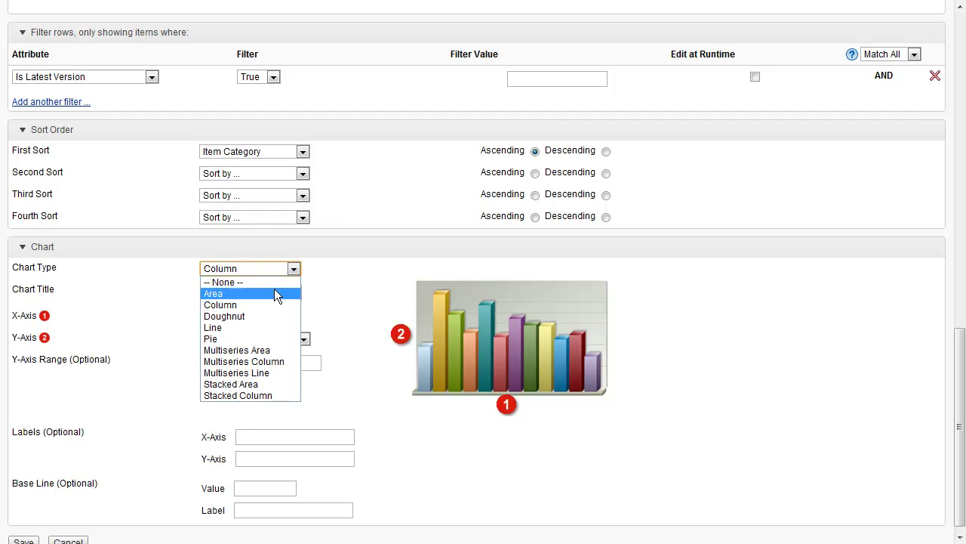
left_click(245, 339)
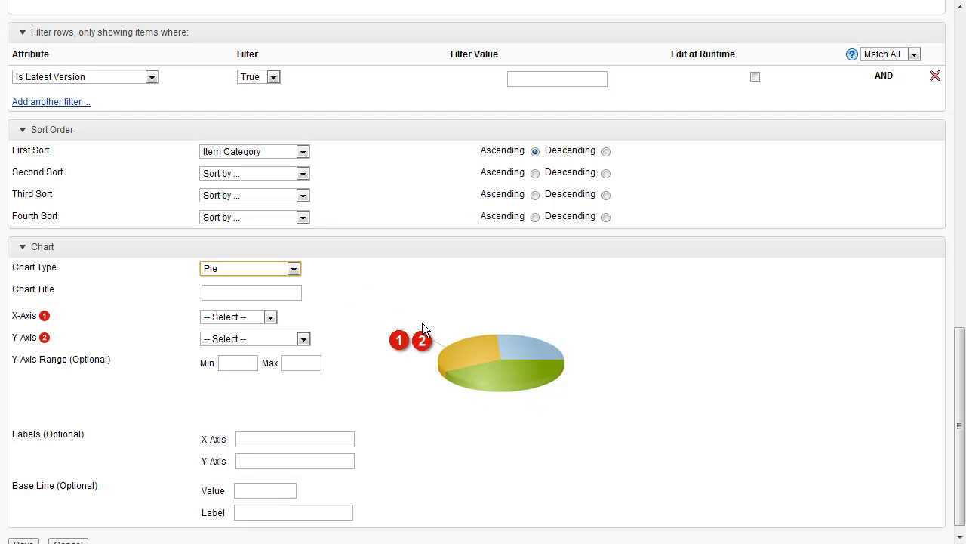
left_click(245, 293)
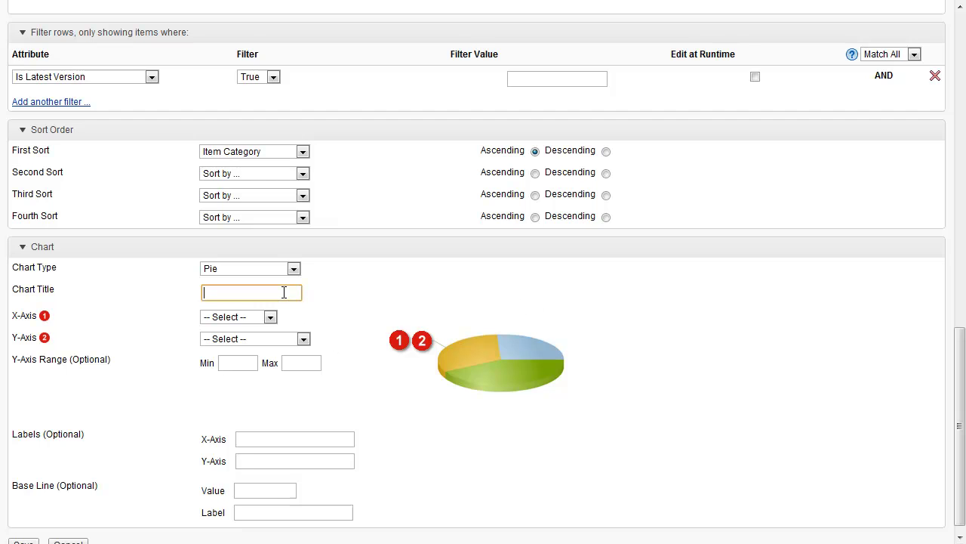
- Title the chart 'Items by Category', plot Item Category against Item Category (Count), and save
type("Items by Category")
left_click(340, 297)
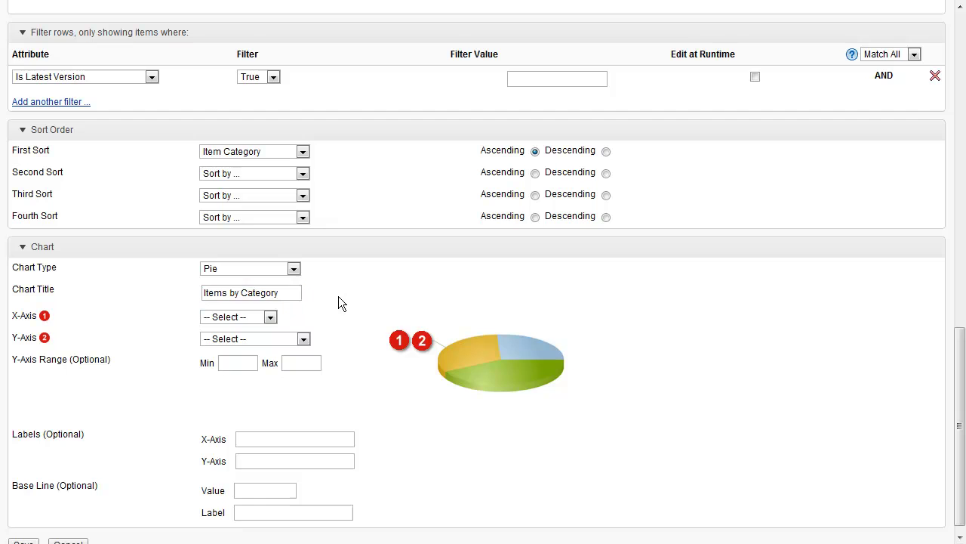
left_click(271, 317)
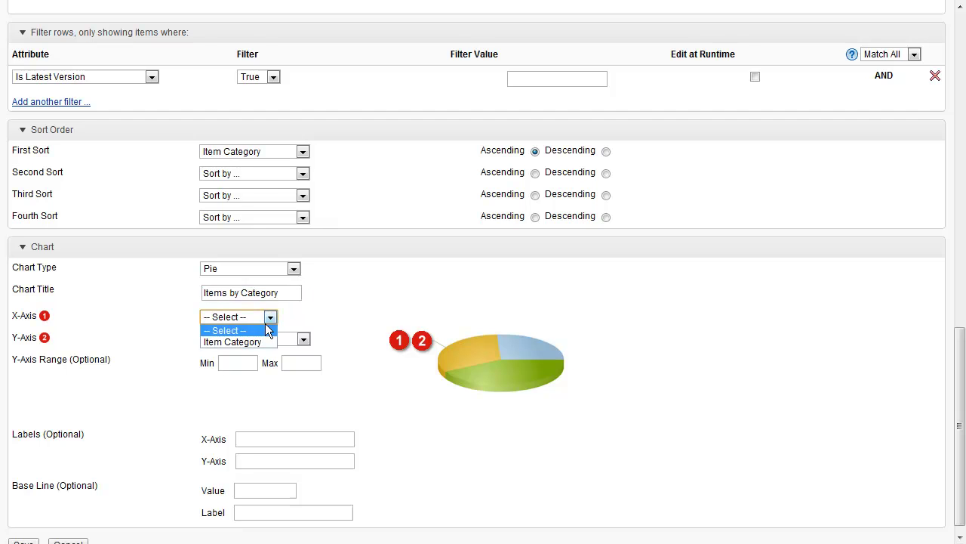
left_click(256, 345)
left_click(303, 338)
left_click(298, 364)
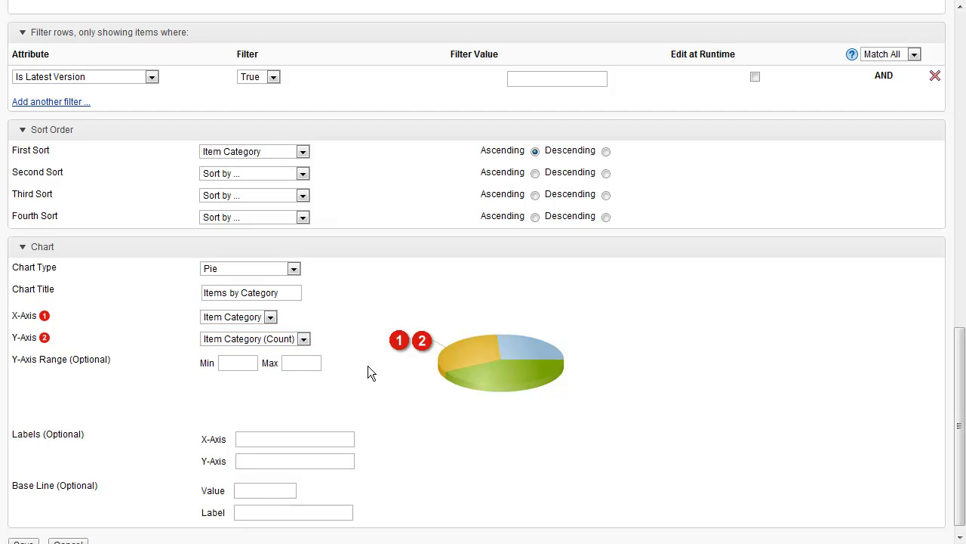
scroll(368, 365, "down", 1)
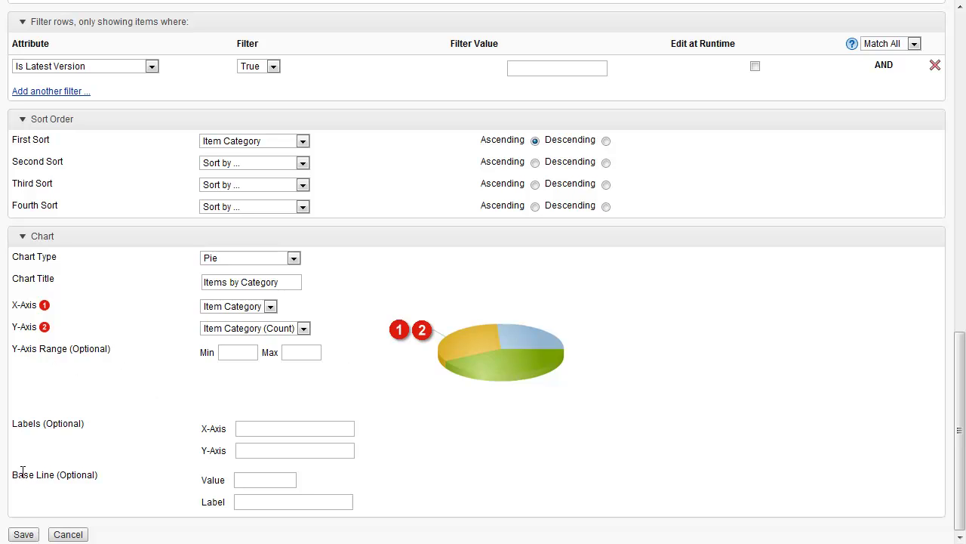
left_click(24, 535)
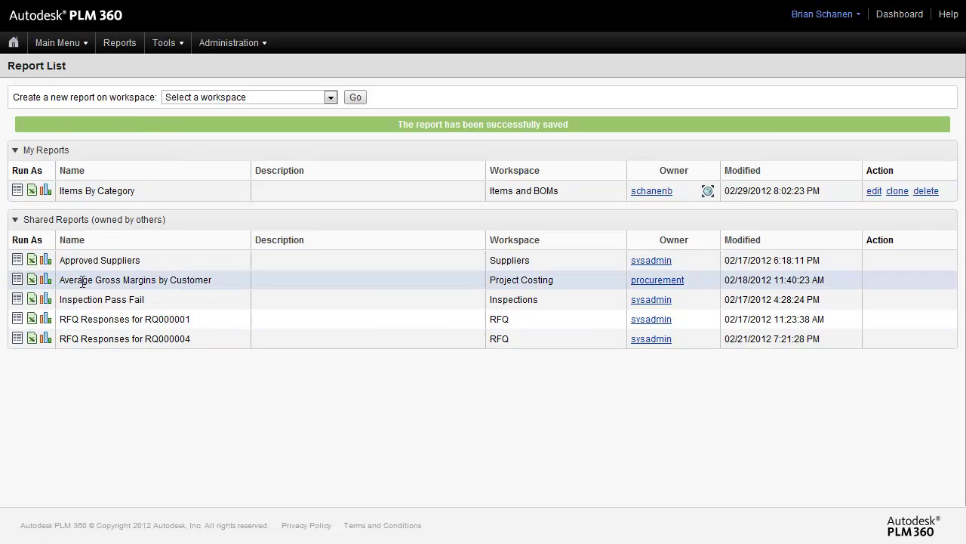
- Run Items By Category as HTML, showing five category rows with counts
left_click(17, 191)
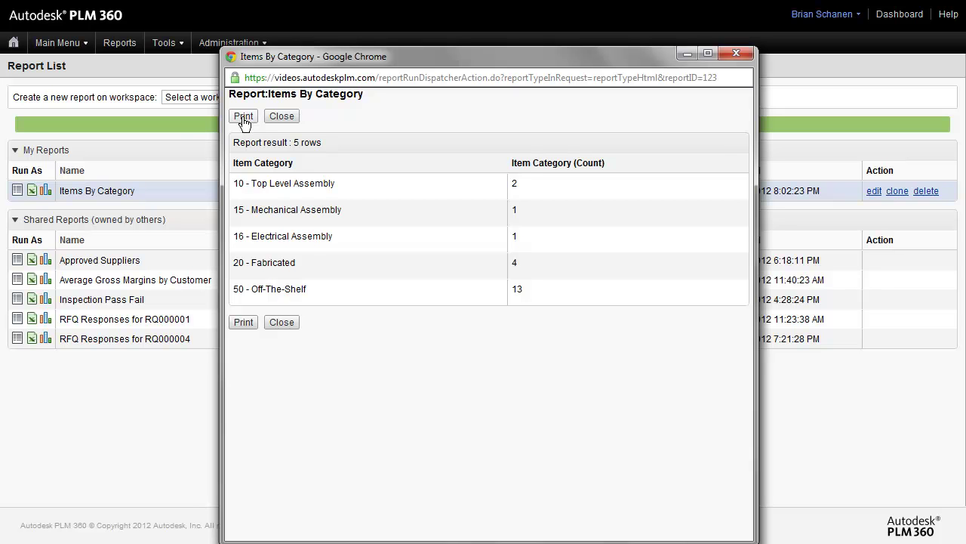
- Open Items By Category as a pie chart and set slice values to Numeric
left_click(283, 118)
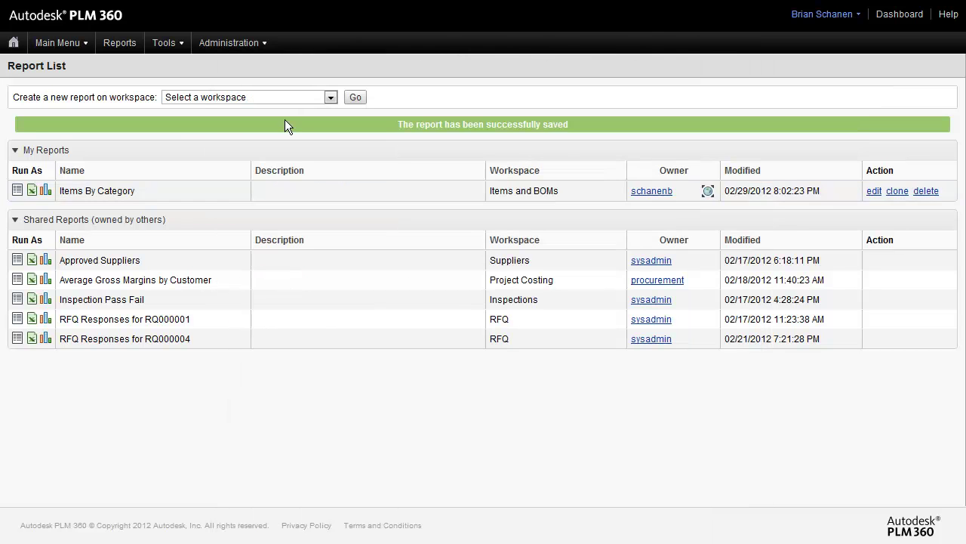
left_click(46, 190)
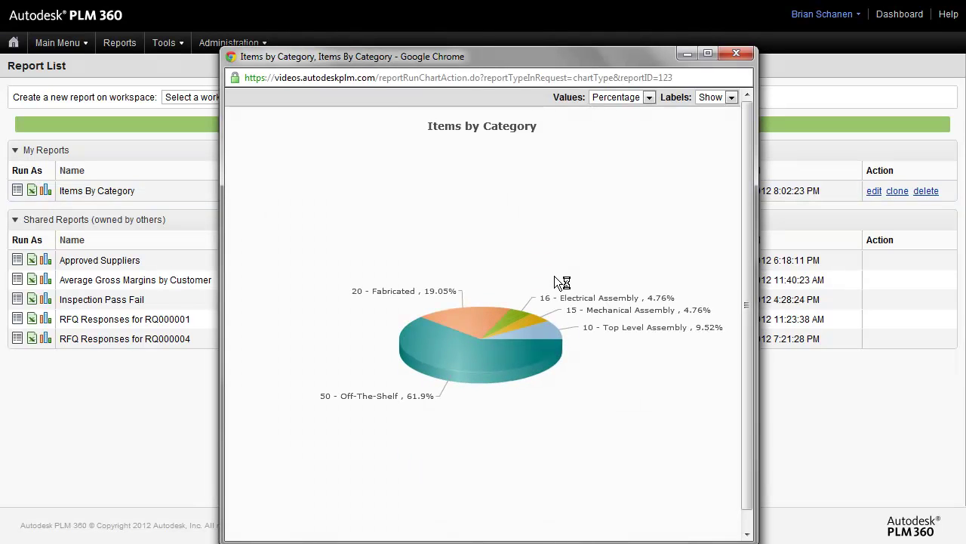
mouse_move(440, 293)
mouse_move(664, 333)
left_click(650, 96)
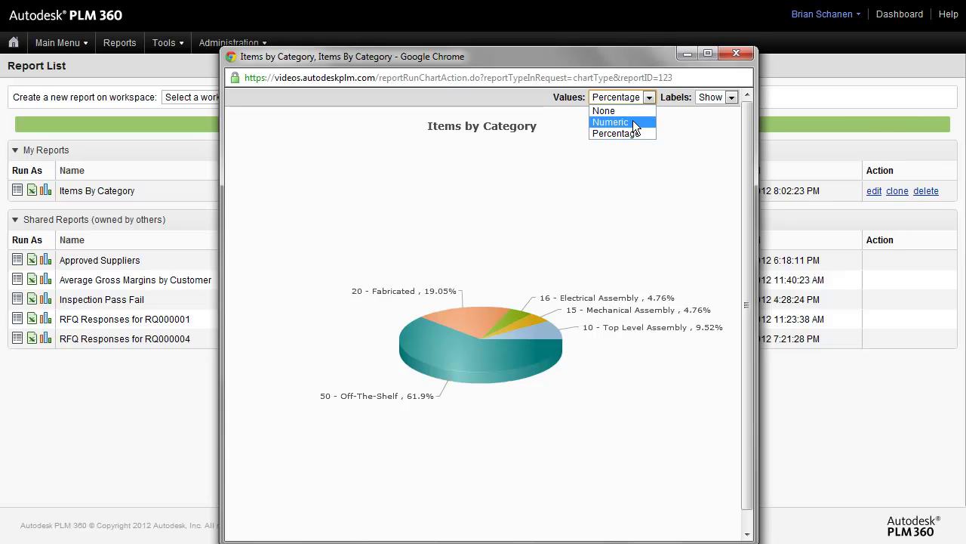
left_click(634, 122)
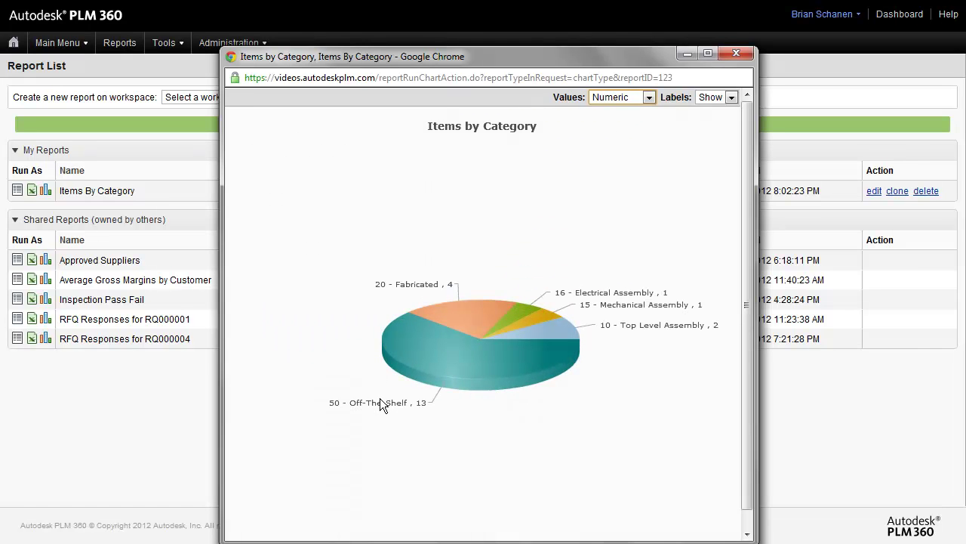
- Enable rotation on the 3D pie and turn it to view another side
mouse_move(604, 301)
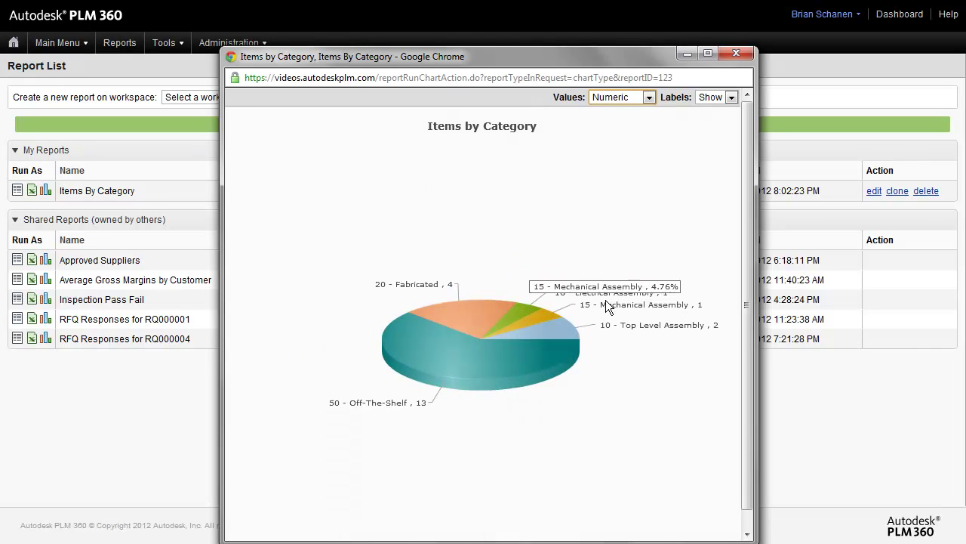
right_click(463, 300)
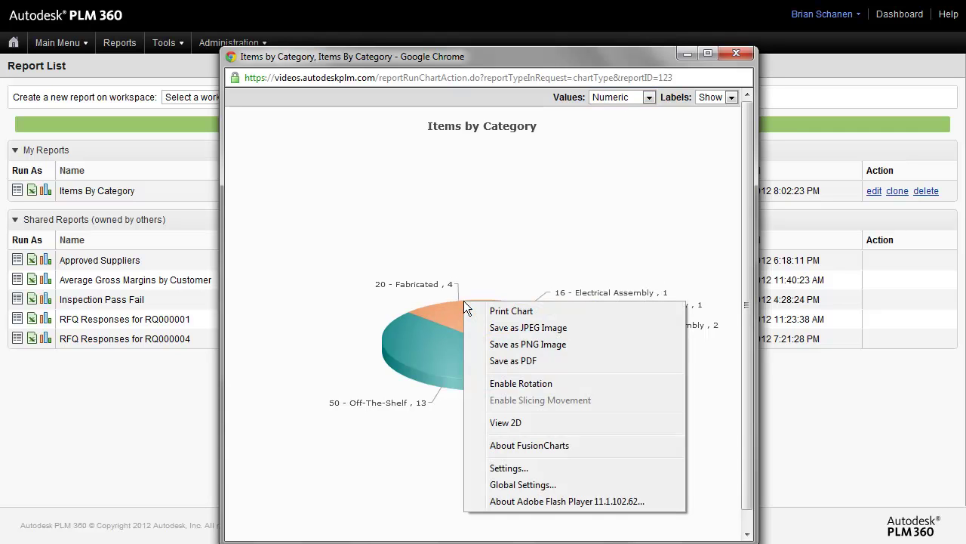
left_click(502, 384)
left_click_drag(535, 362, 406, 341)
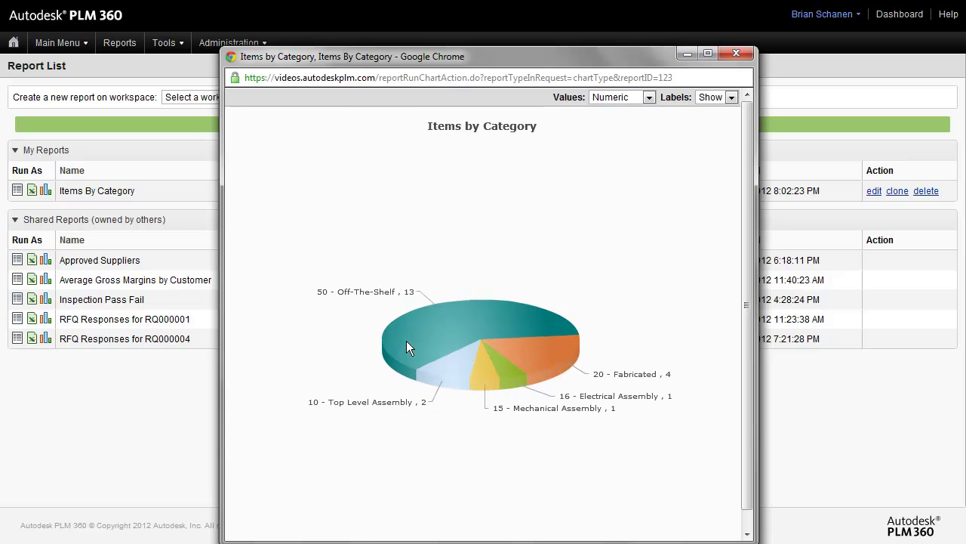
- Enable slicing and pull out Off-The-Shelf, Fabricated and Top Level Assembly slices, then restore Off-The-Shelf
mouse_move(556, 364)
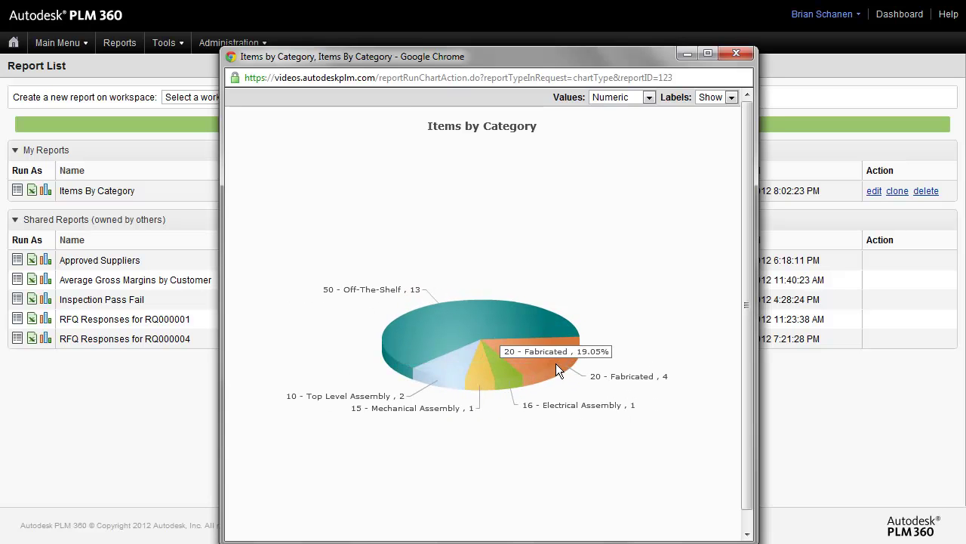
right_click(475, 307)
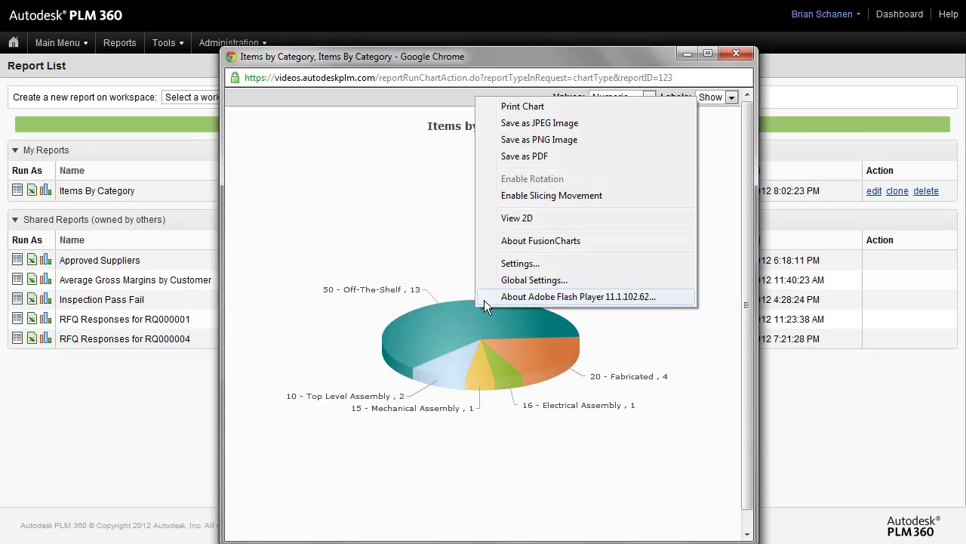
left_click(519, 197)
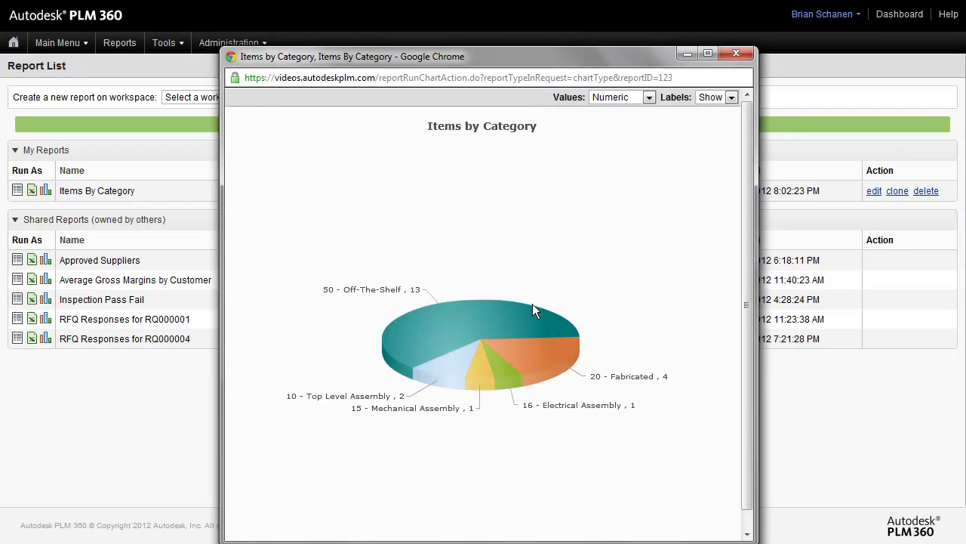
left_click(509, 320)
left_click(543, 364)
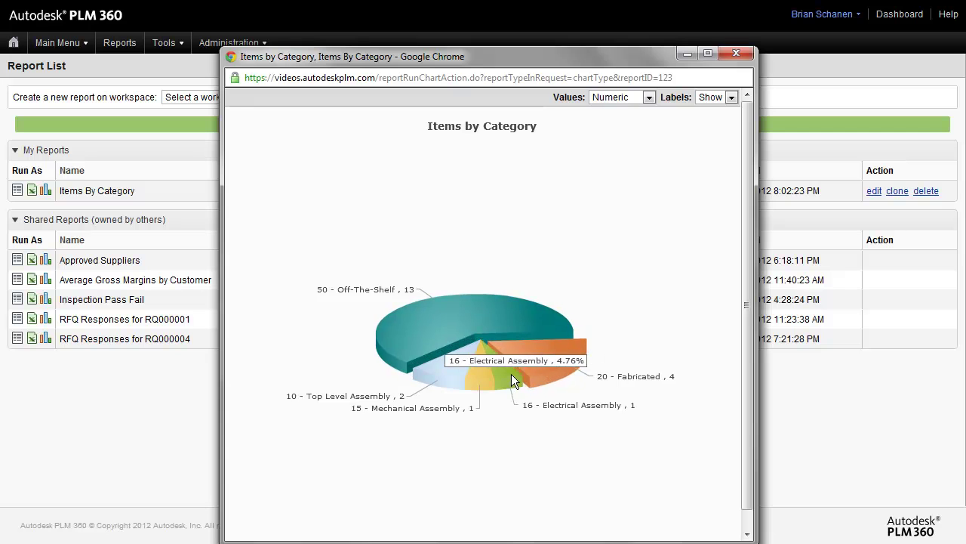
left_click(450, 370)
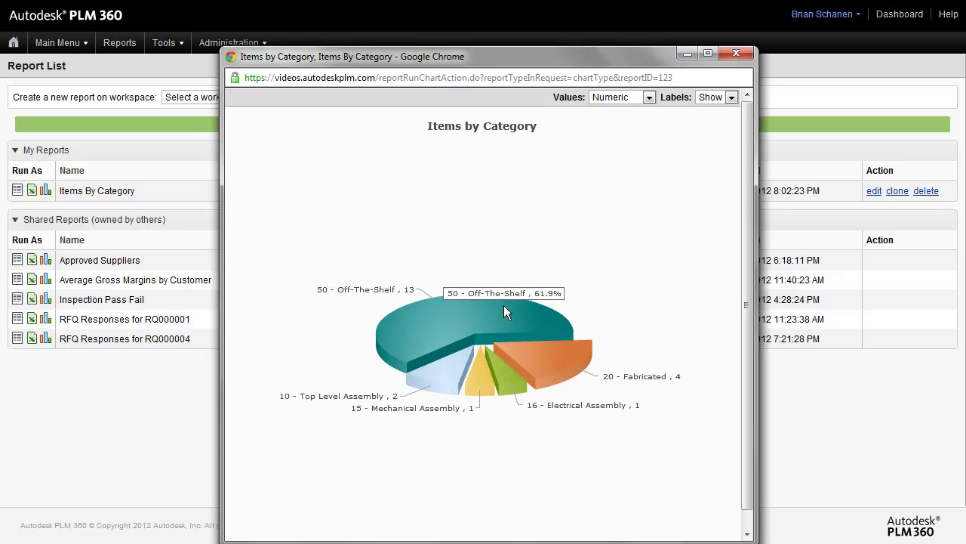
left_click(464, 303)
- Switch the pie to a flat 2D view, rotate it slightly, then close the chart window
right_click(457, 302)
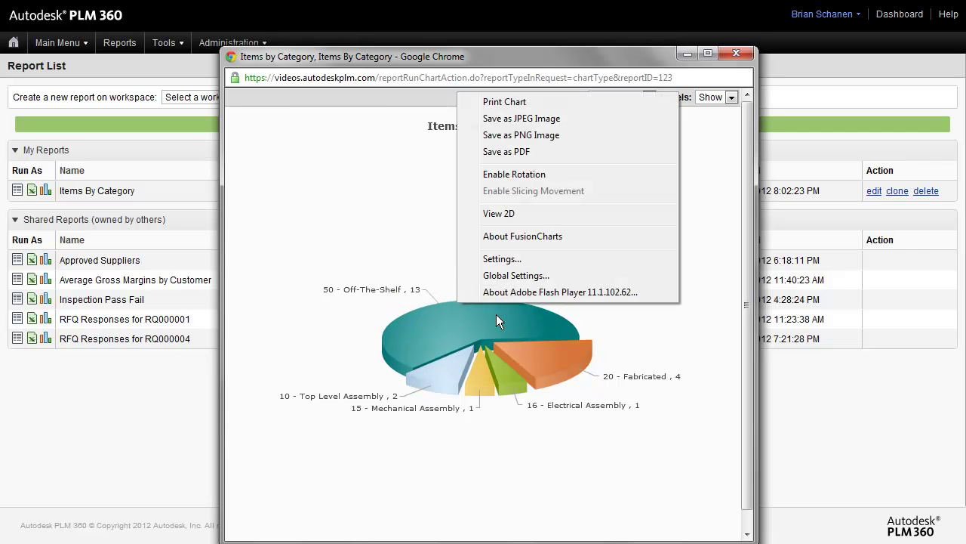
right_click(478, 319)
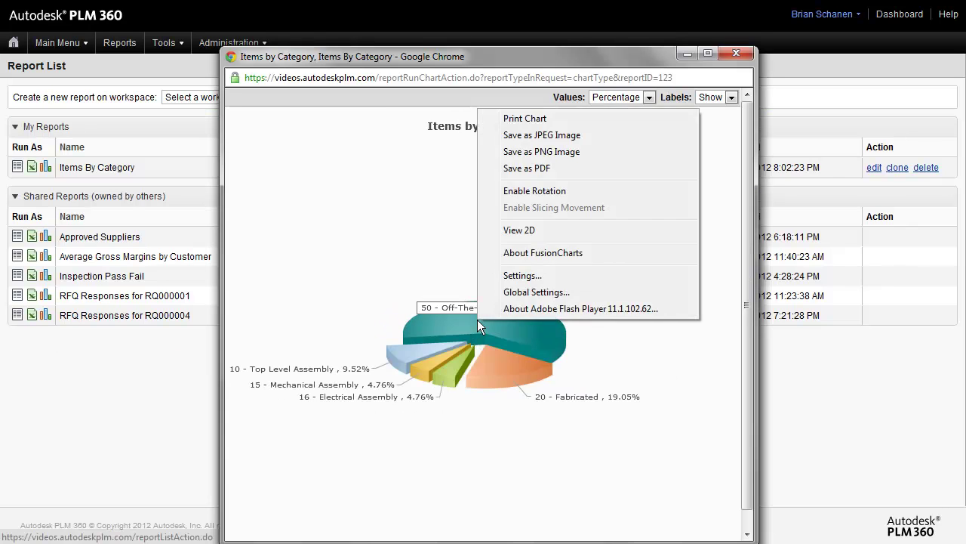
left_click(526, 230)
right_click(487, 273)
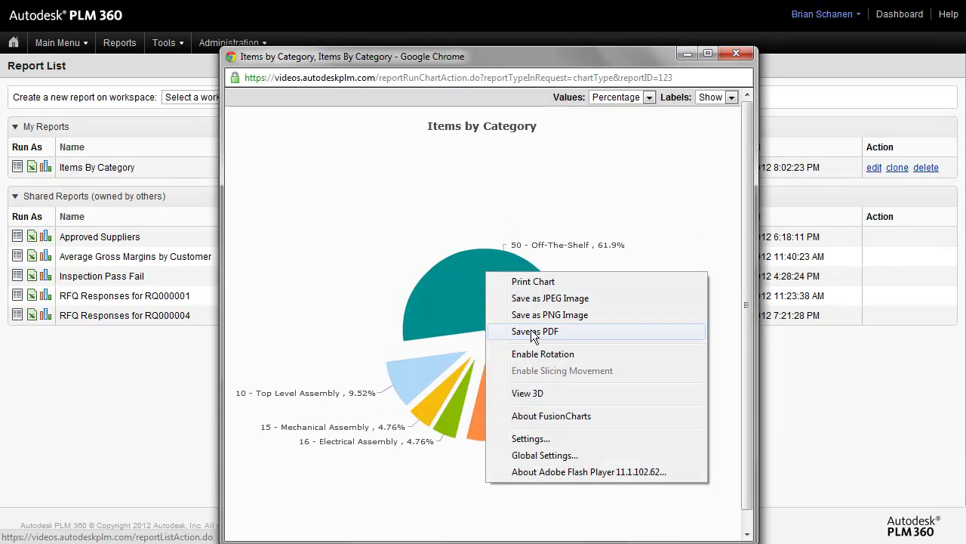
left_click(532, 351)
left_click_drag(510, 308, 562, 323)
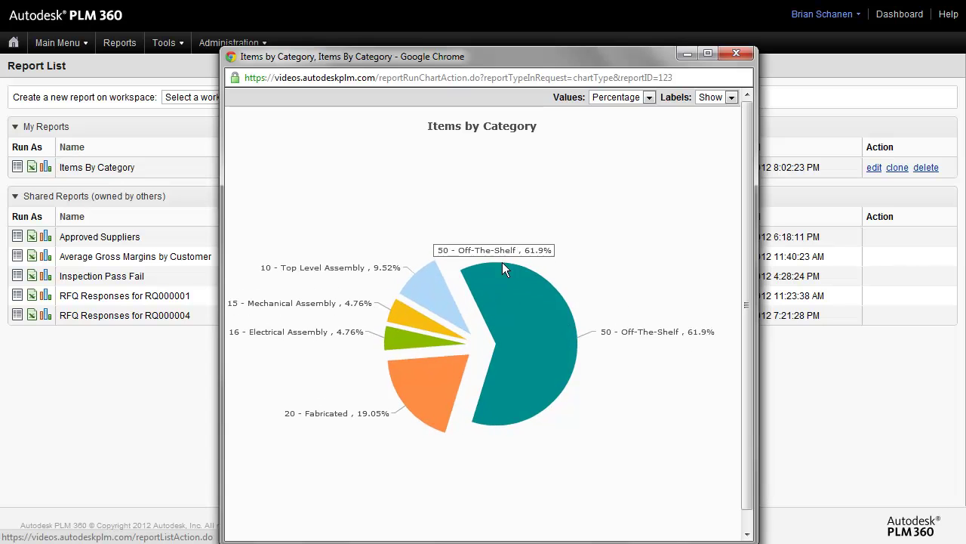
right_click(504, 235)
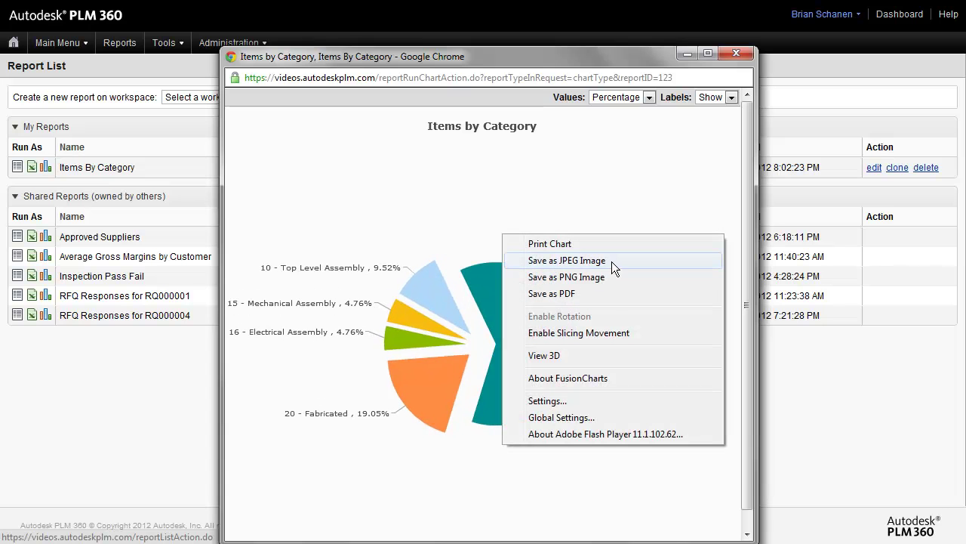
left_click(399, 199)
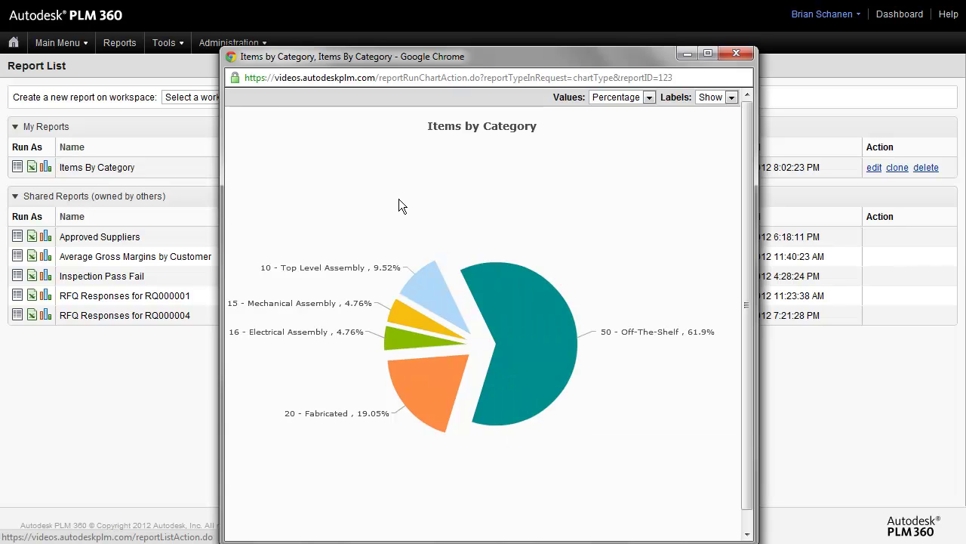
left_click(736, 53)
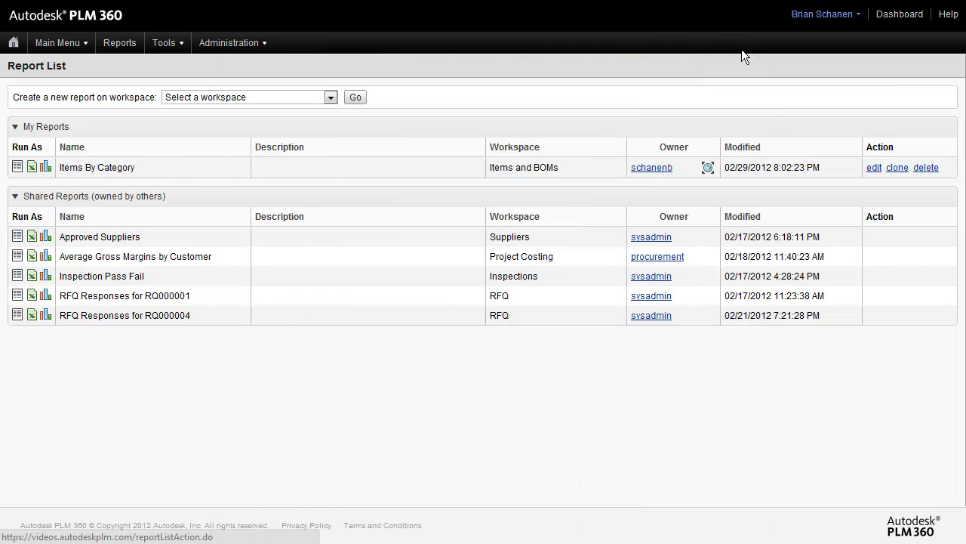
- From the Home page, add the Items by Category chart to the My Dashboard layout
left_click(14, 43)
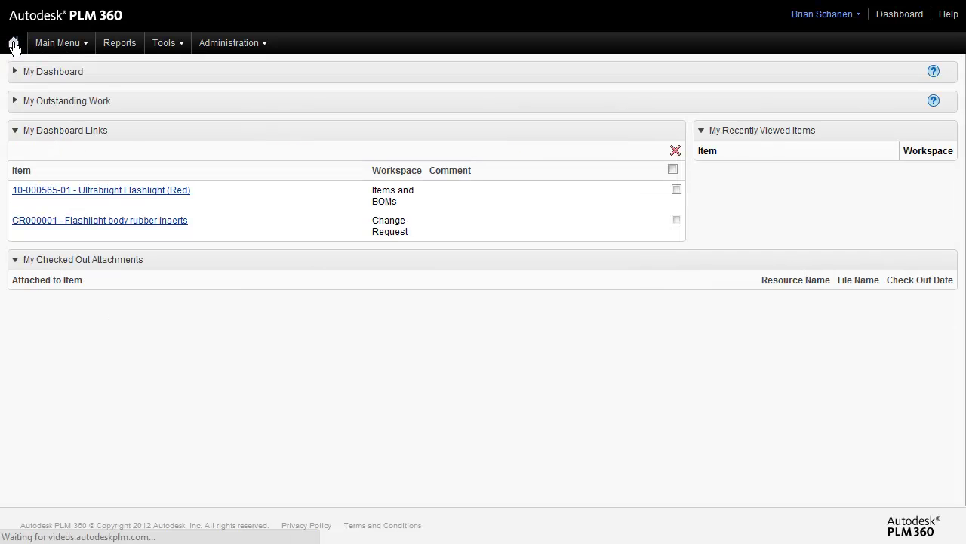
left_click(47, 78)
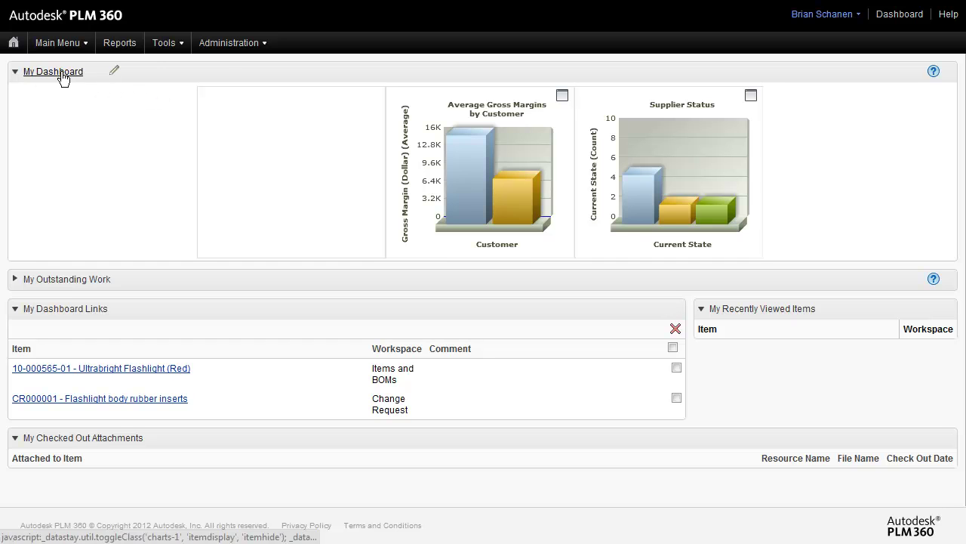
left_click(114, 72)
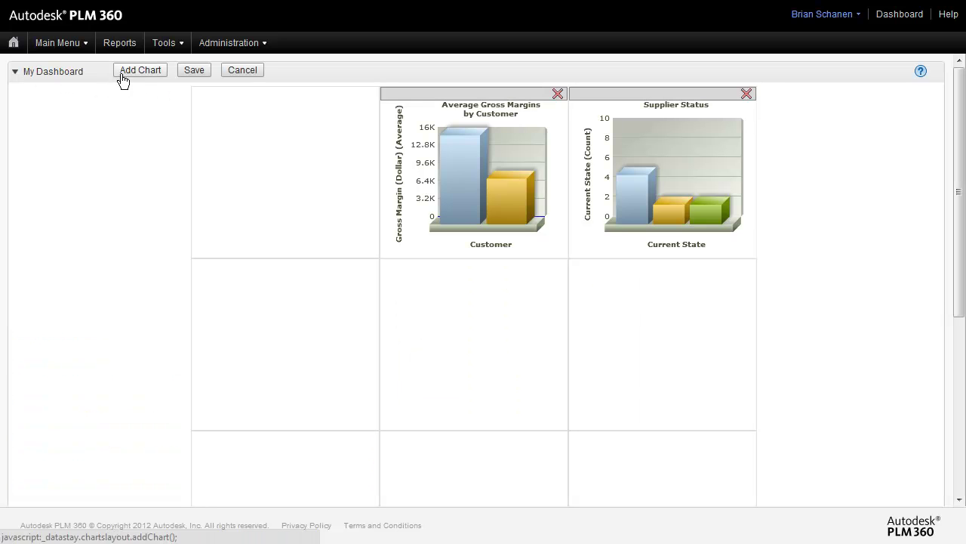
left_click(145, 71)
left_click(241, 209)
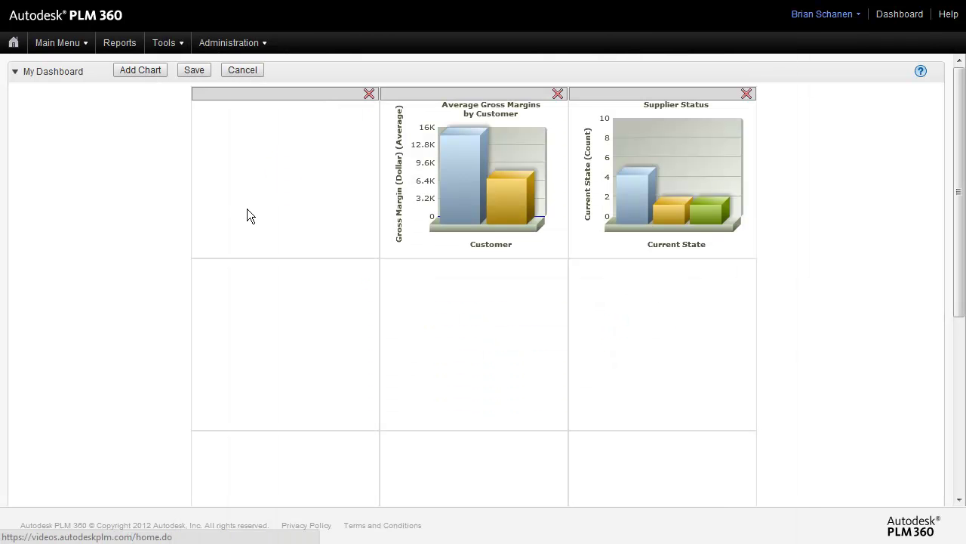
- Save the dashboard layout and reload My Dashboard to show the new pie chart
left_click(201, 71)
left_click(577, 303)
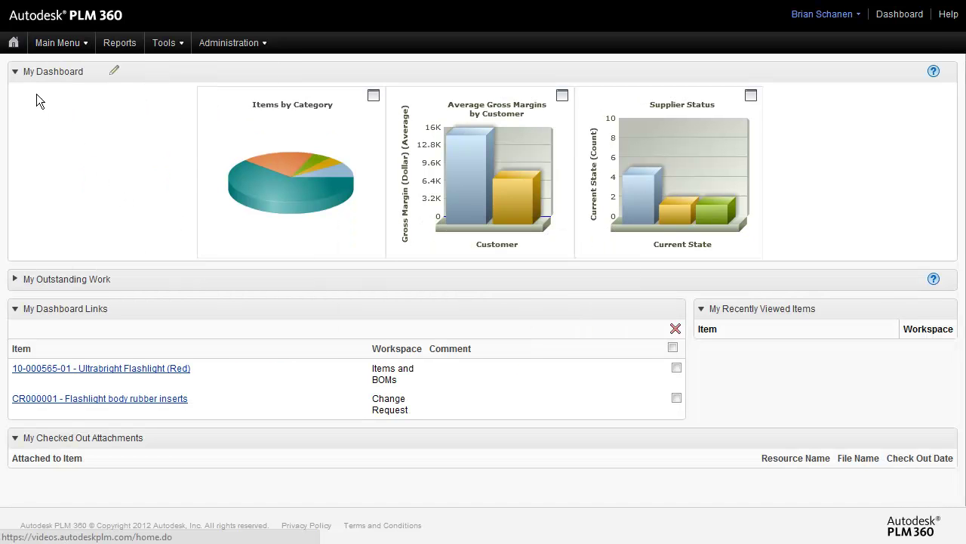
left_click(51, 72)
left_click(51, 71)
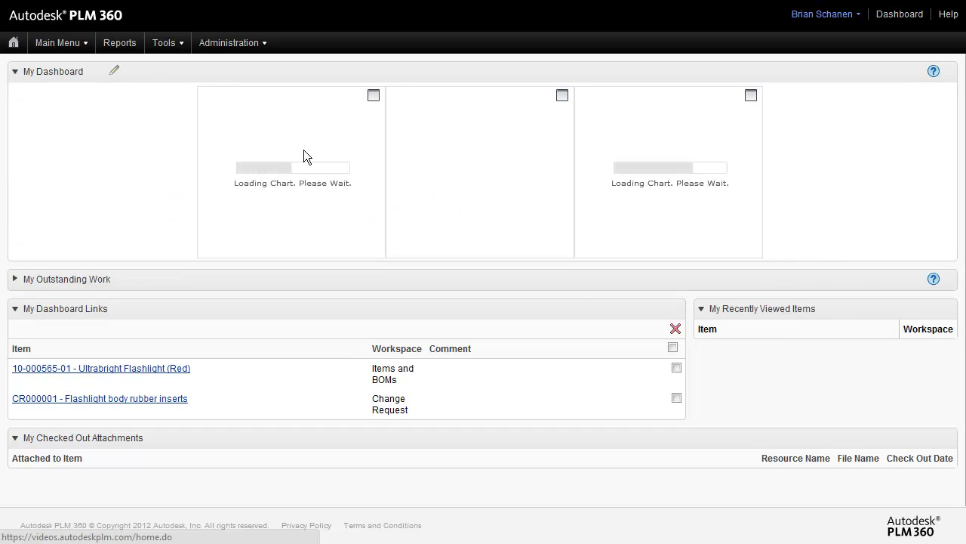